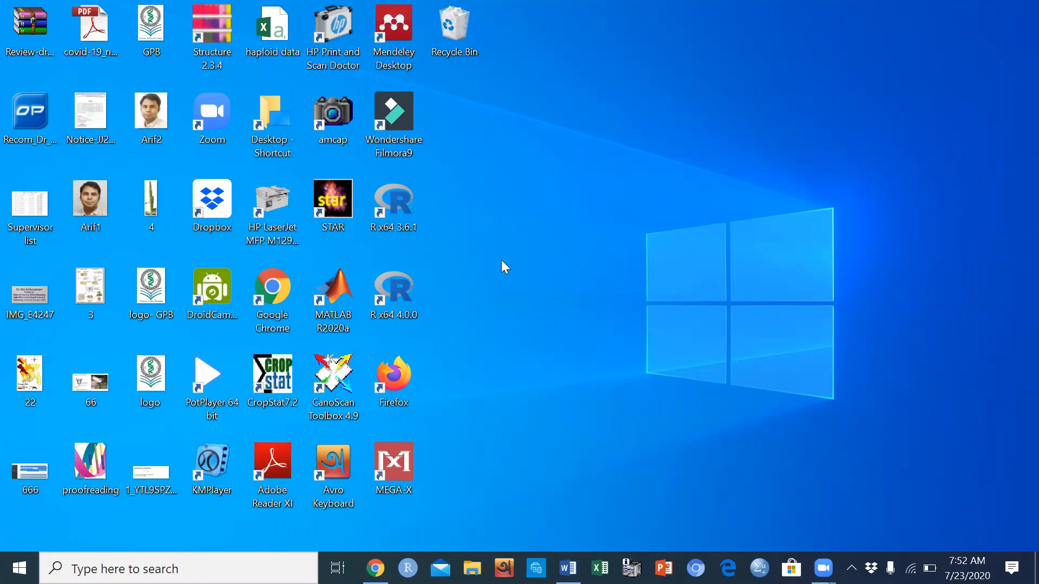
Step: Open the haploid data workbook and dismiss the Office activation notice
double_click(274, 47)
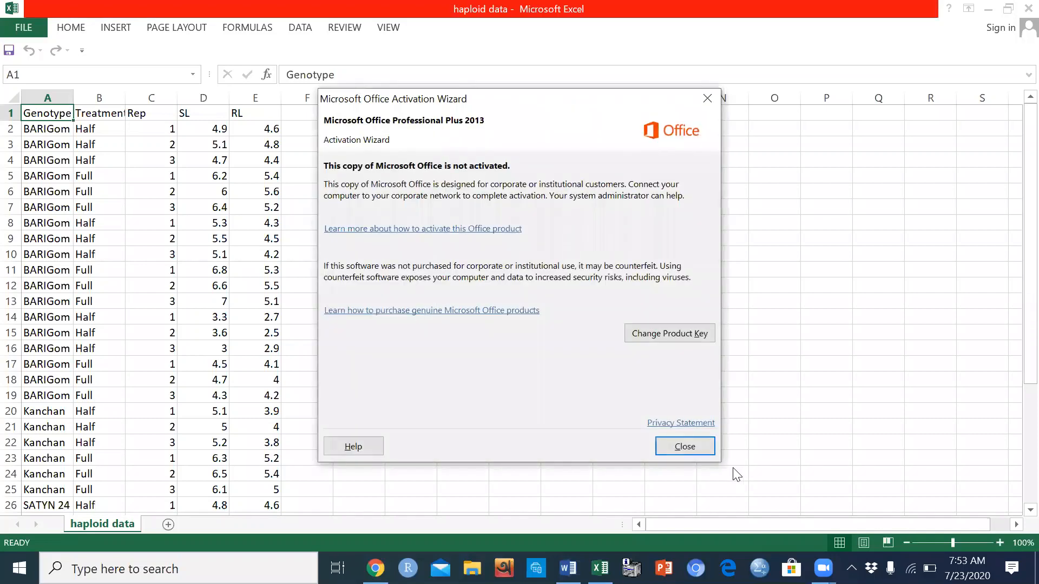
left_click(685, 447)
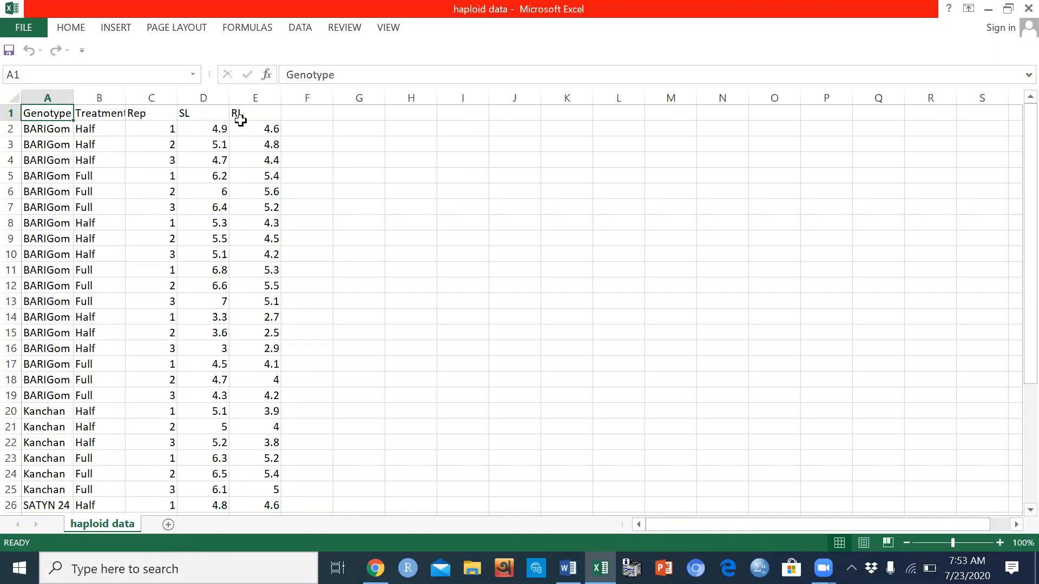
left_click(111, 115)
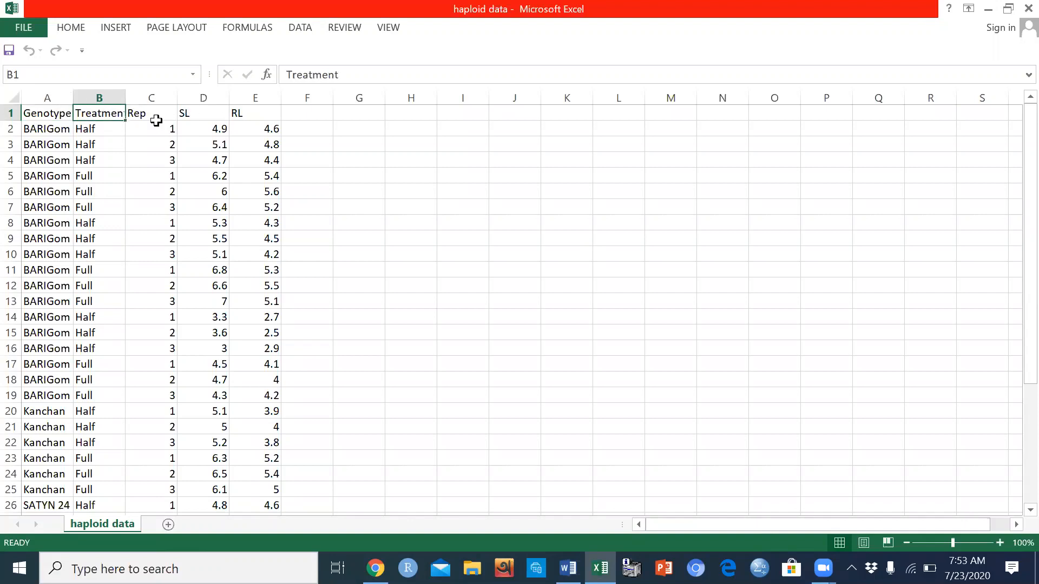
Step: Turn on filtering for the header row of the haploid data table
left_click(64, 116)
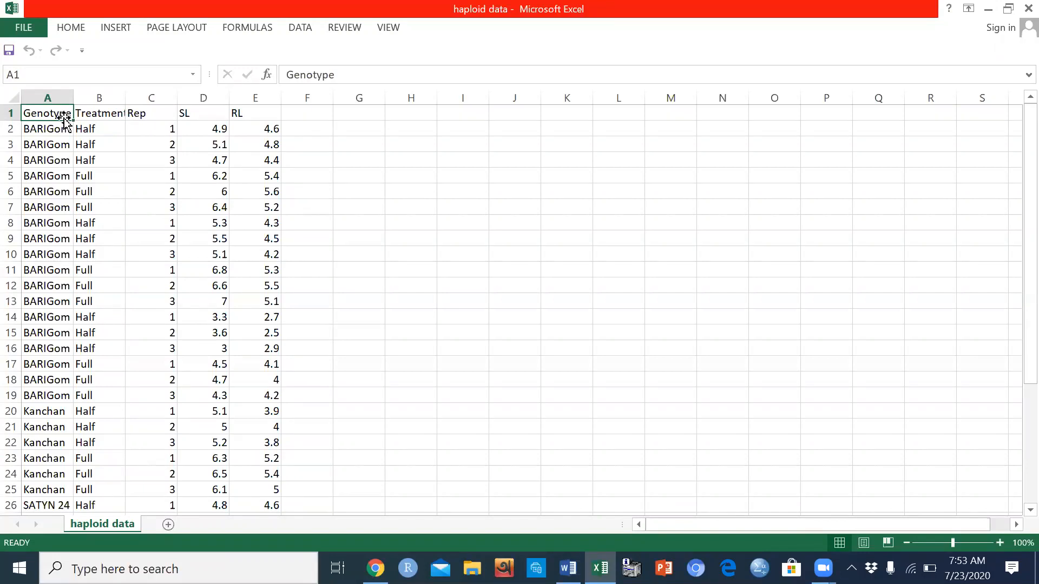
left_click(69, 28)
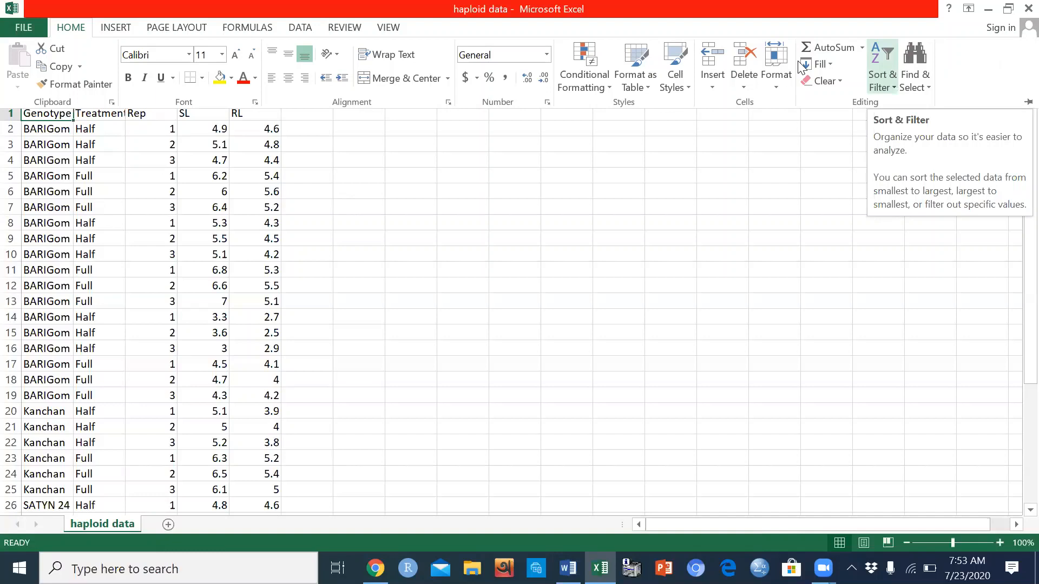
left_click(881, 84)
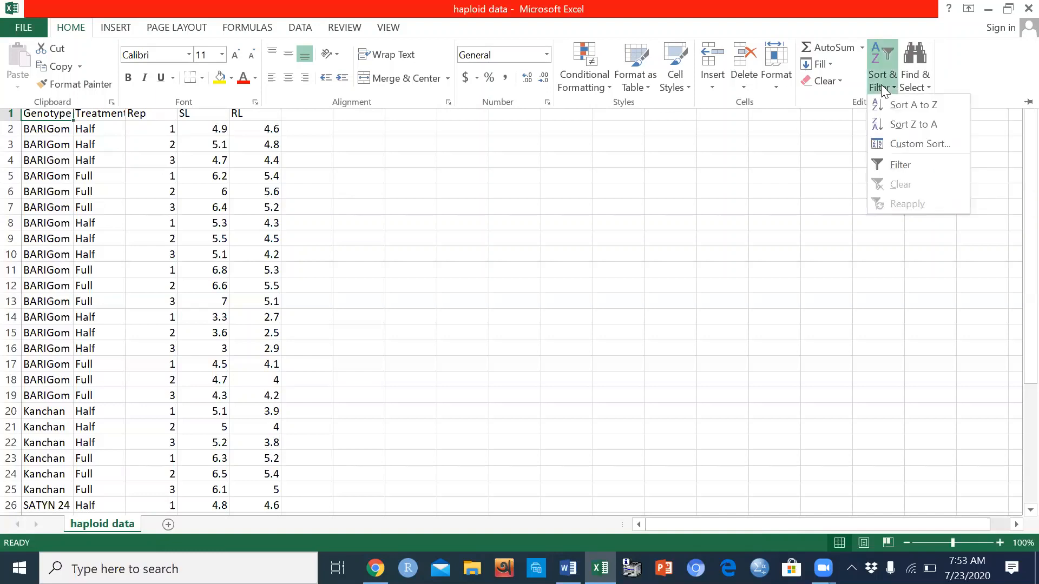
left_click(905, 164)
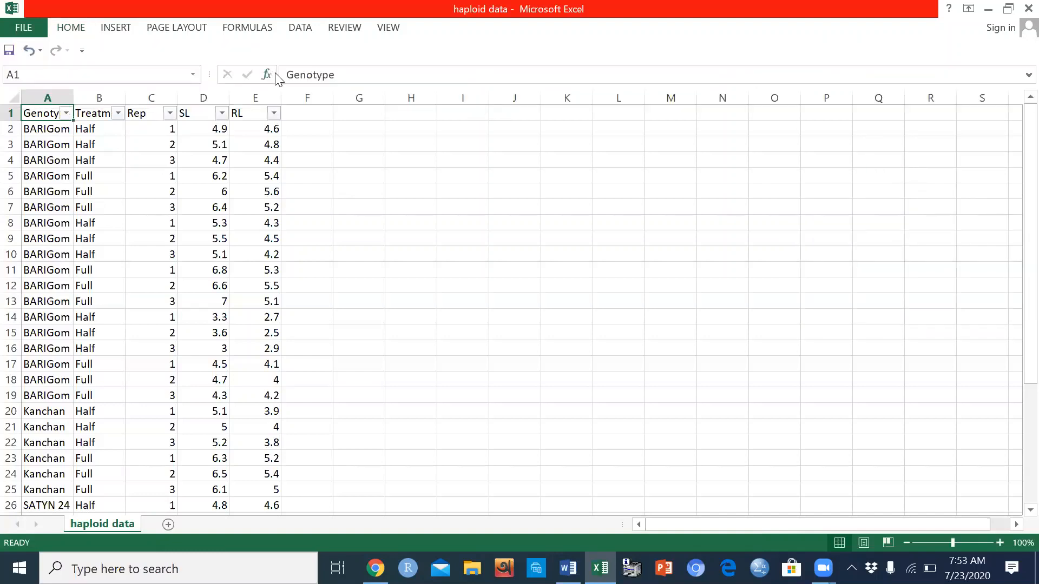
Step: Filter the Treatment column to show only the Full rows
left_click(118, 114)
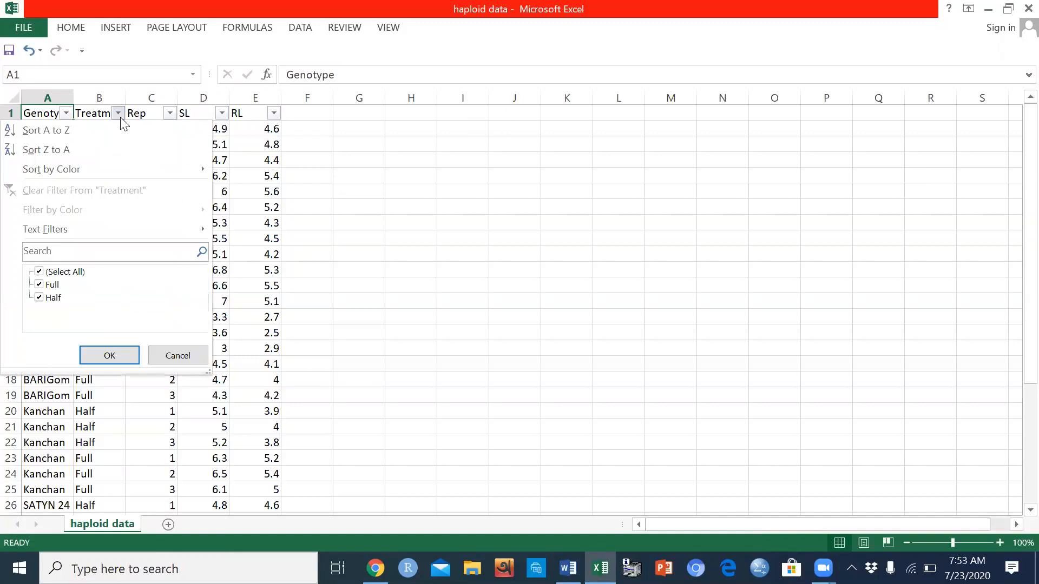
left_click(39, 272)
left_click(39, 285)
left_click(110, 355)
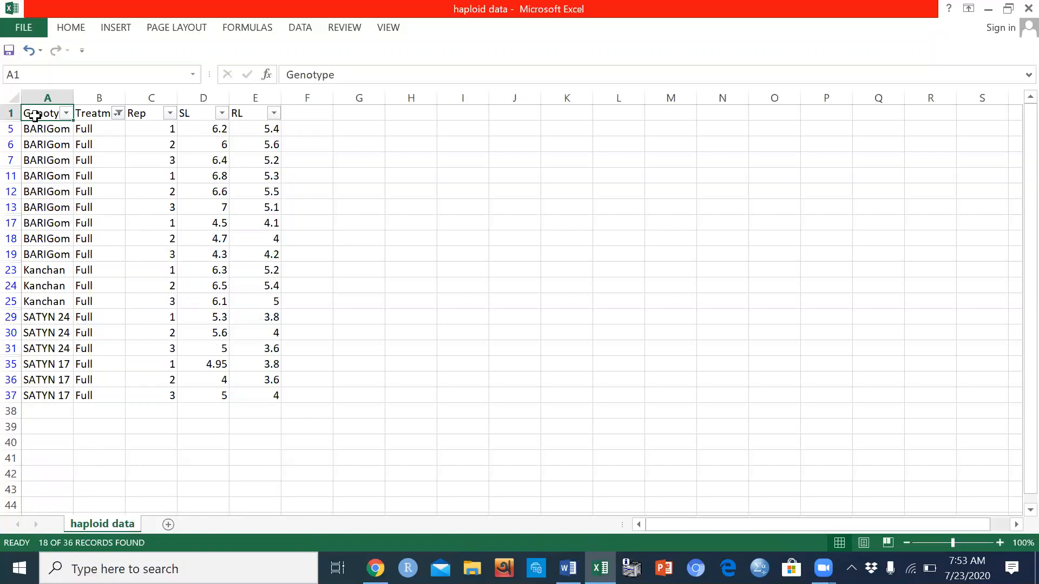
Step: Copy the filtered Full table with its headers into a new sheet, starting at cell A1
left_click_drag(36, 117, 271, 397)
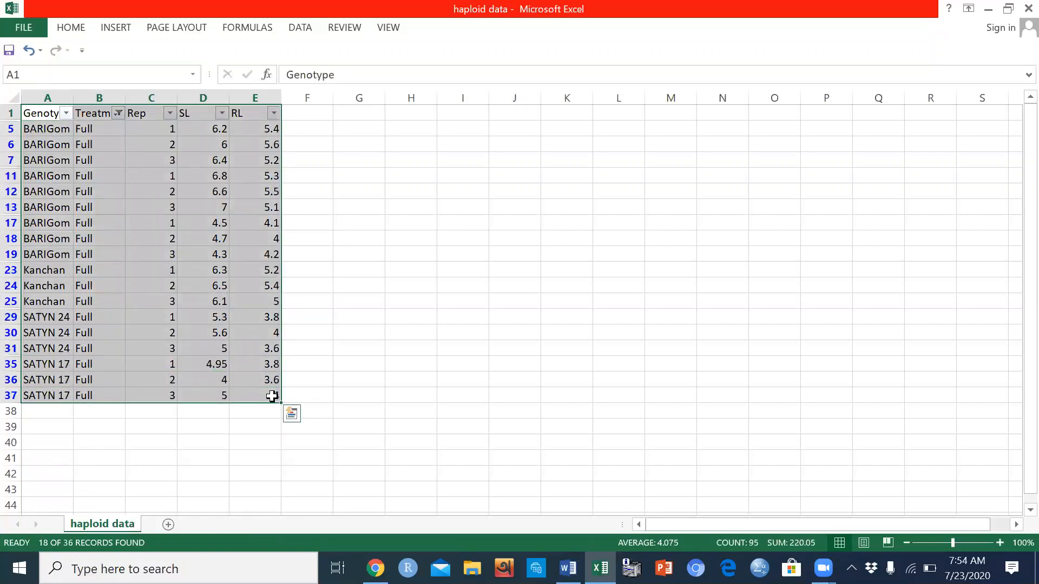
right_click(173, 322)
left_click(203, 258)
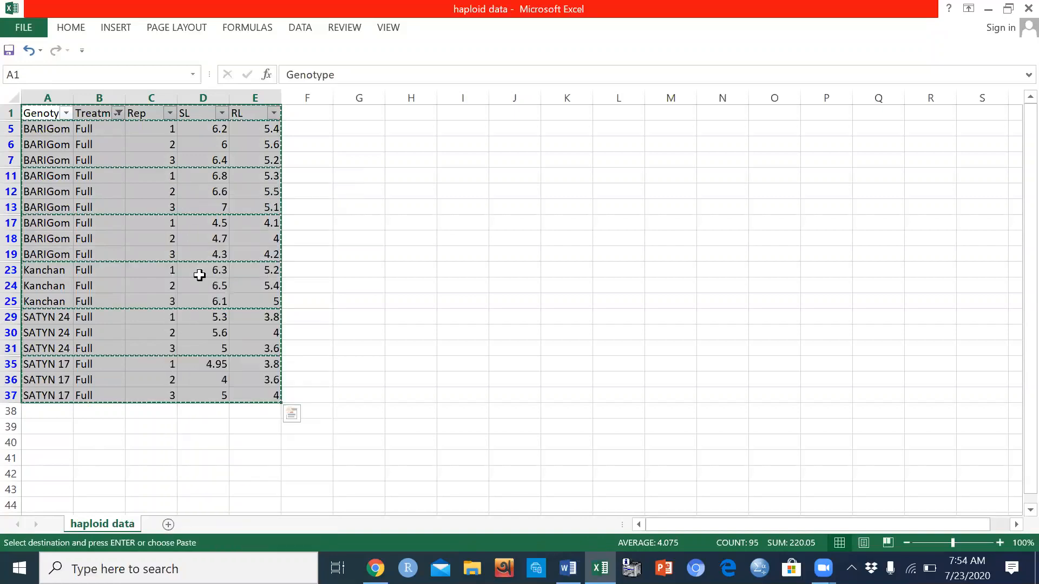
left_click(169, 526)
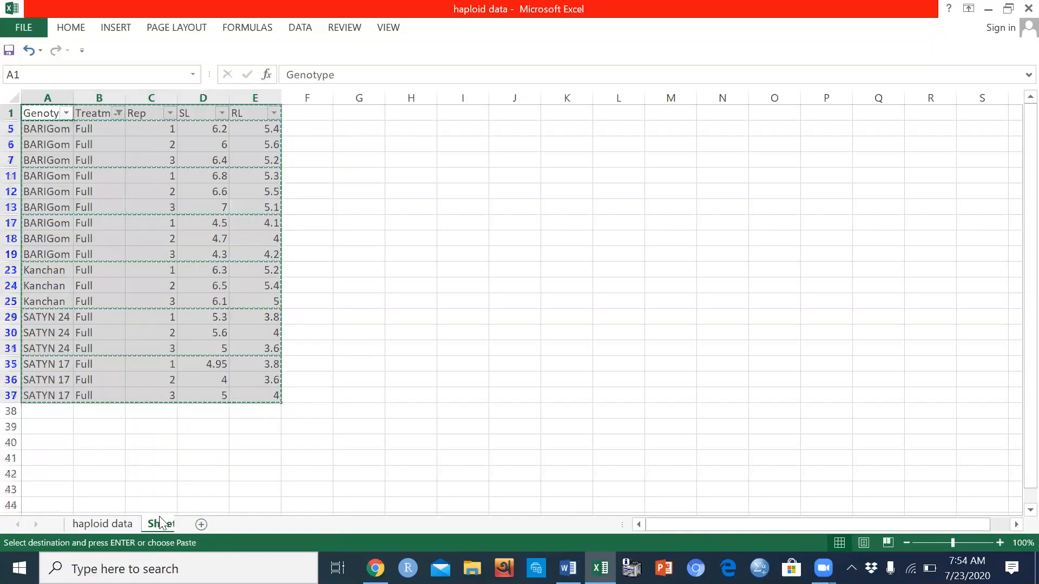
right_click(52, 115)
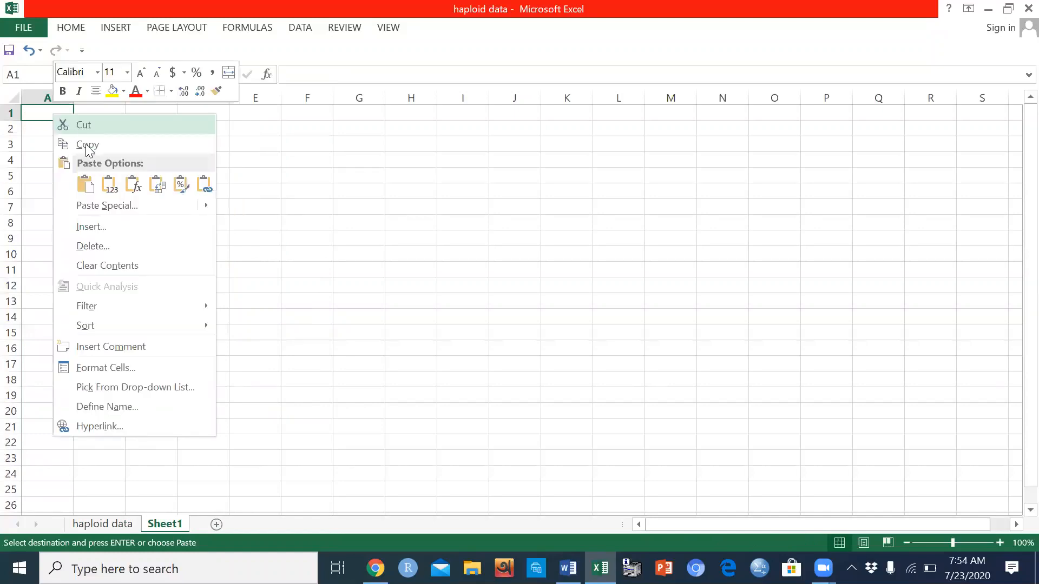
left_click(85, 184)
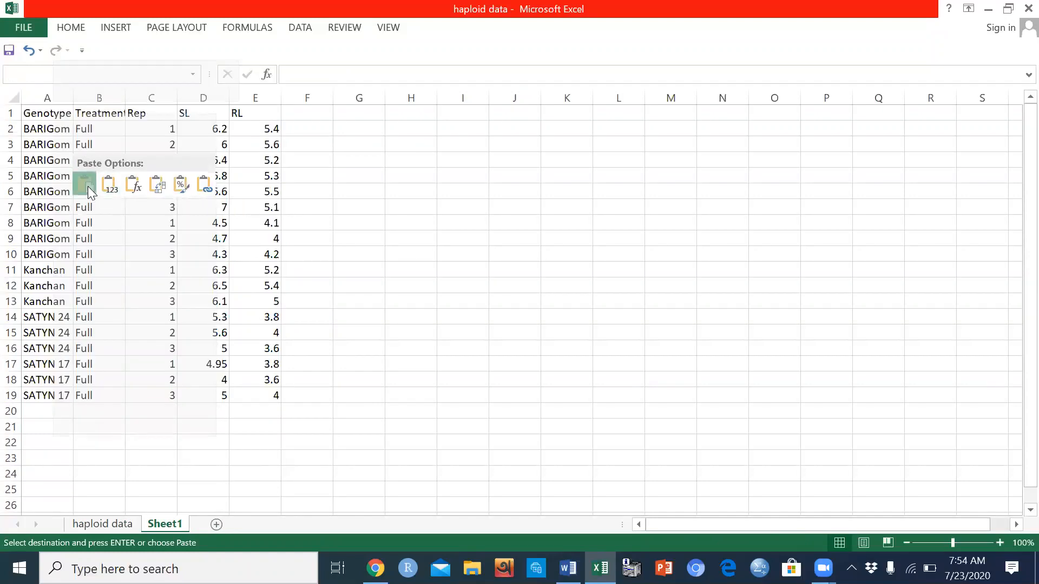
left_click(88, 188)
left_click(398, 234)
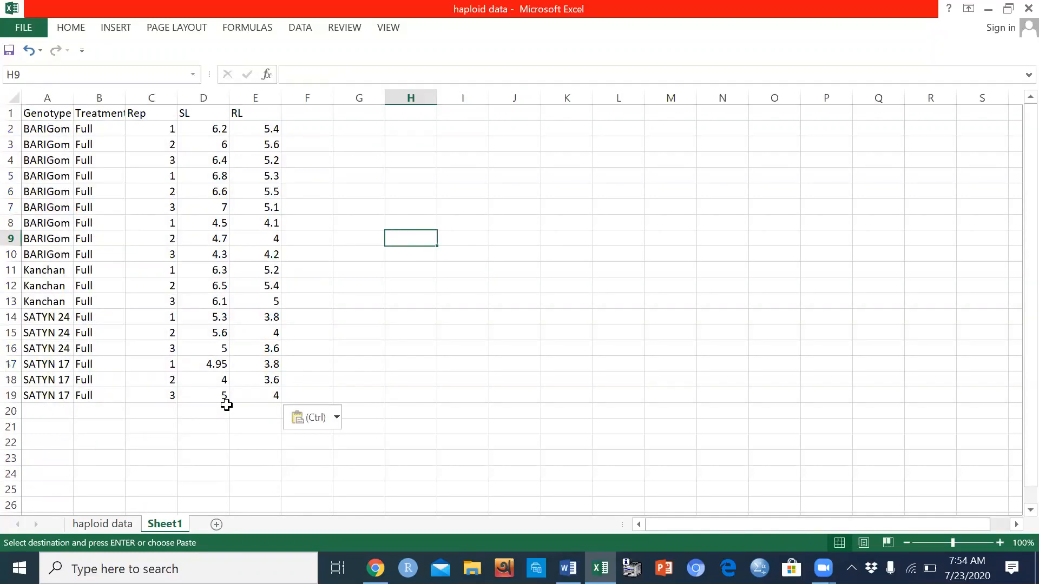
Step: Change the Treatment filter on the haploid data sheet to show only the Half rows
left_click(120, 524)
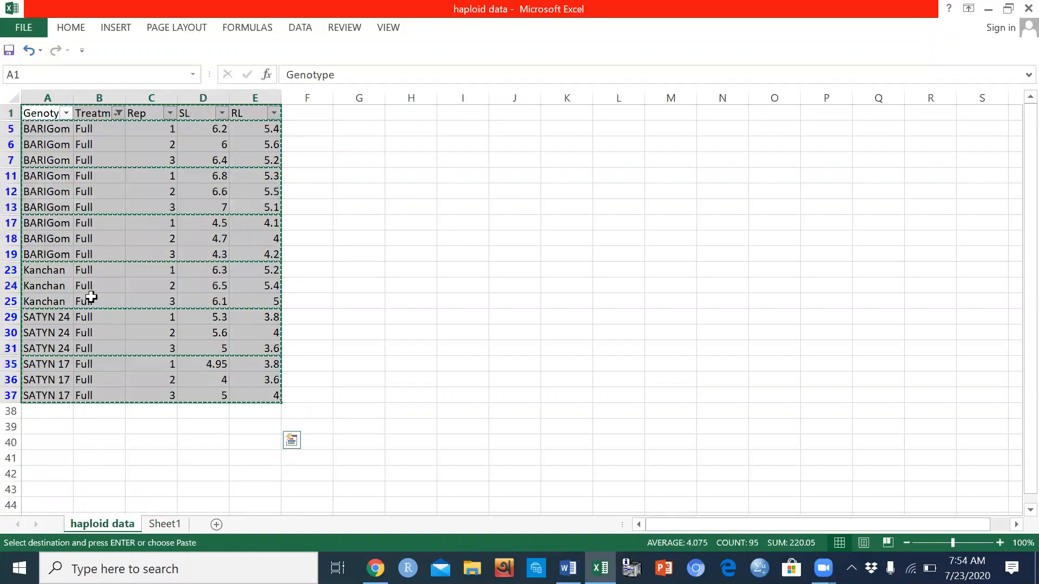
left_click(406, 208)
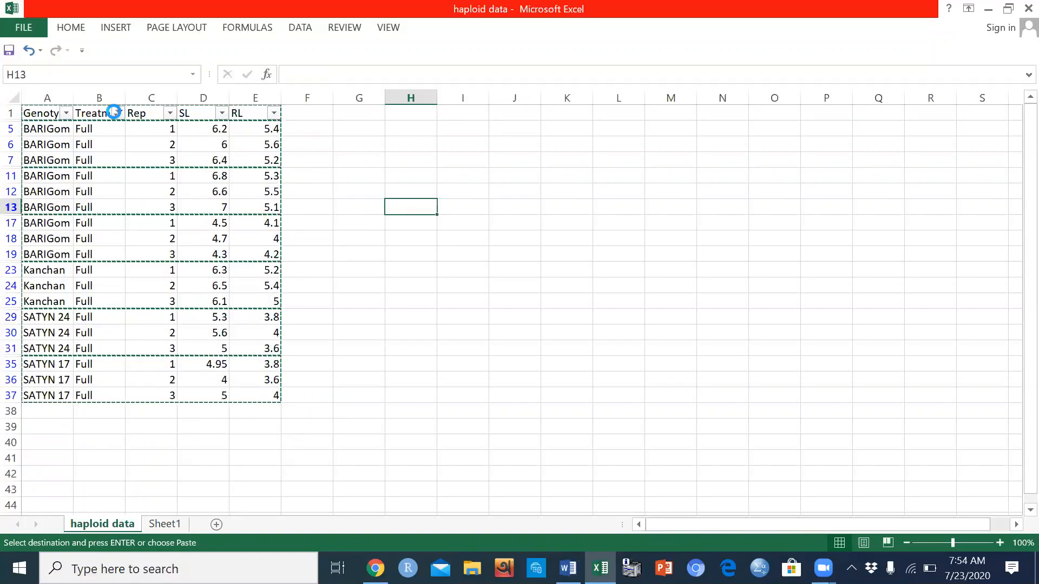
left_click(118, 113)
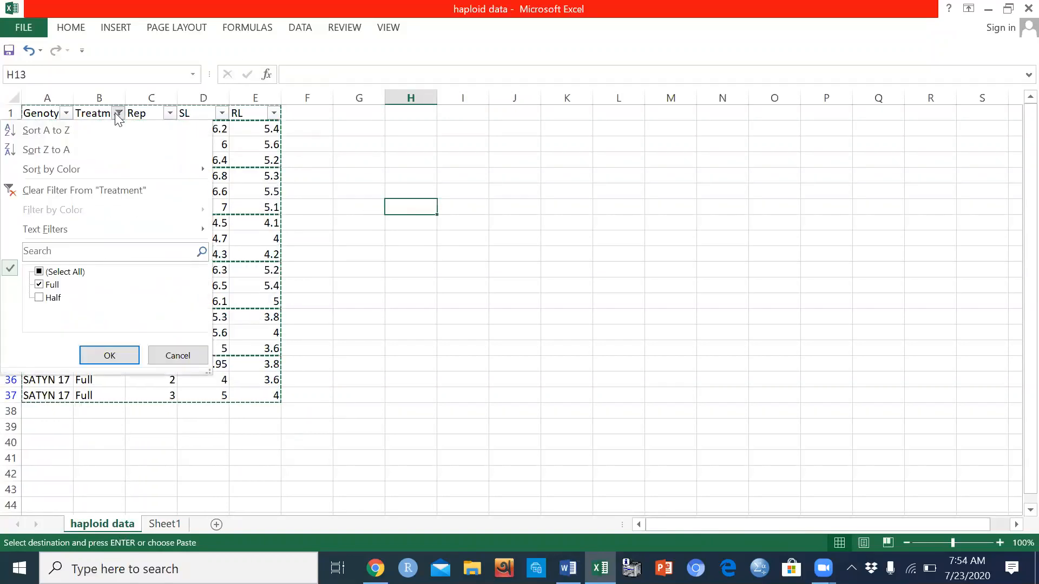
left_click(40, 287)
left_click(39, 298)
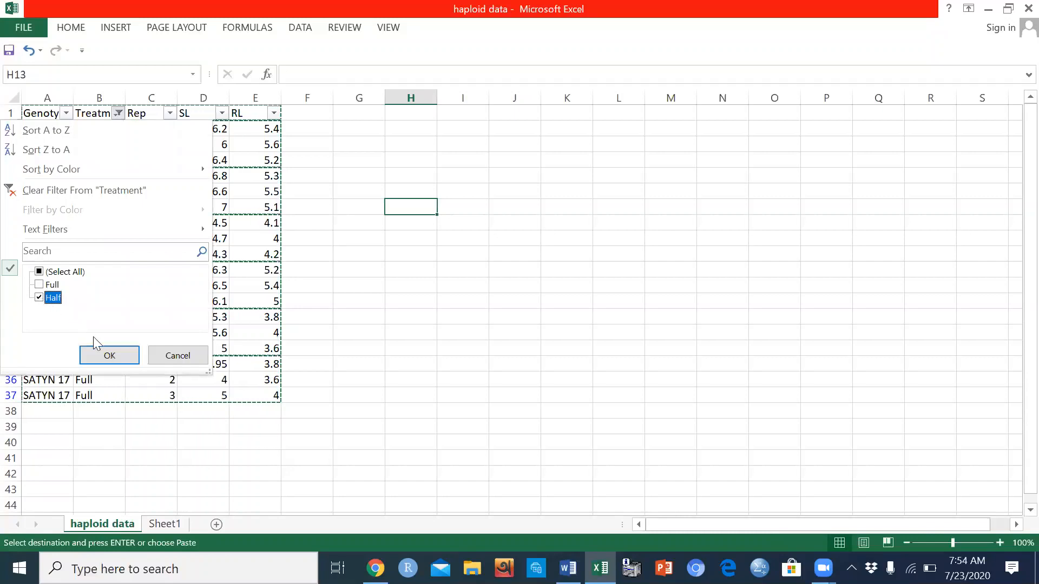
left_click(112, 357)
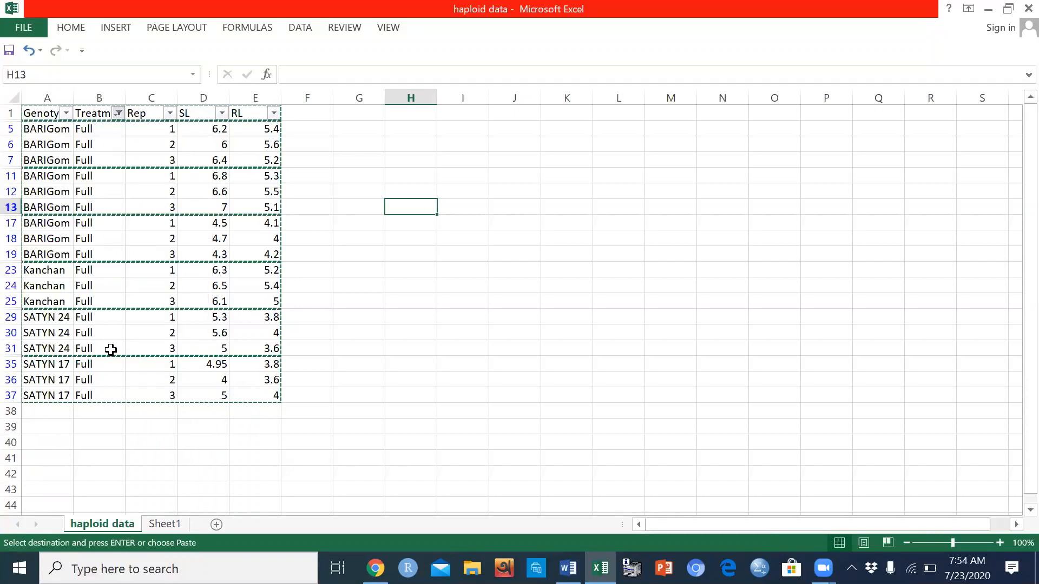
left_click(372, 225)
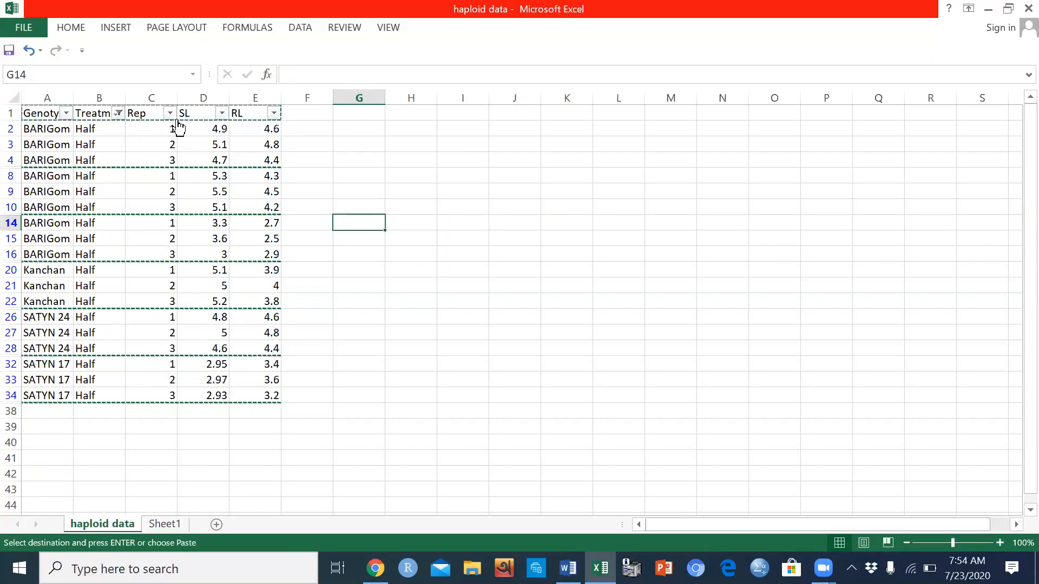
Step: Copy the Half treatment's SL and RL columns with headers into Sheet1, starting at cell F1
left_click_drag(184, 112, 265, 387)
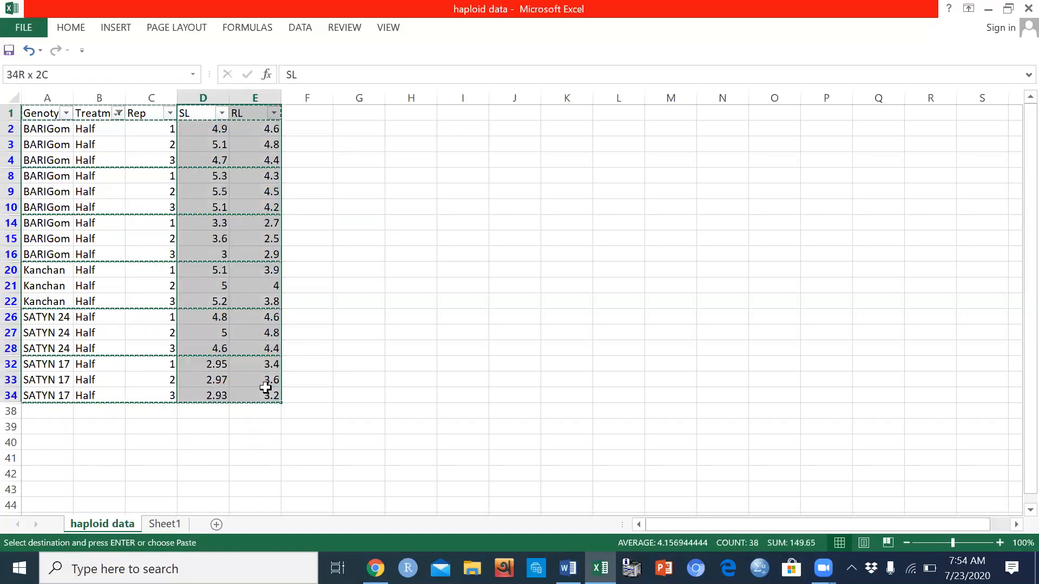
right_click(230, 274)
left_click(265, 257)
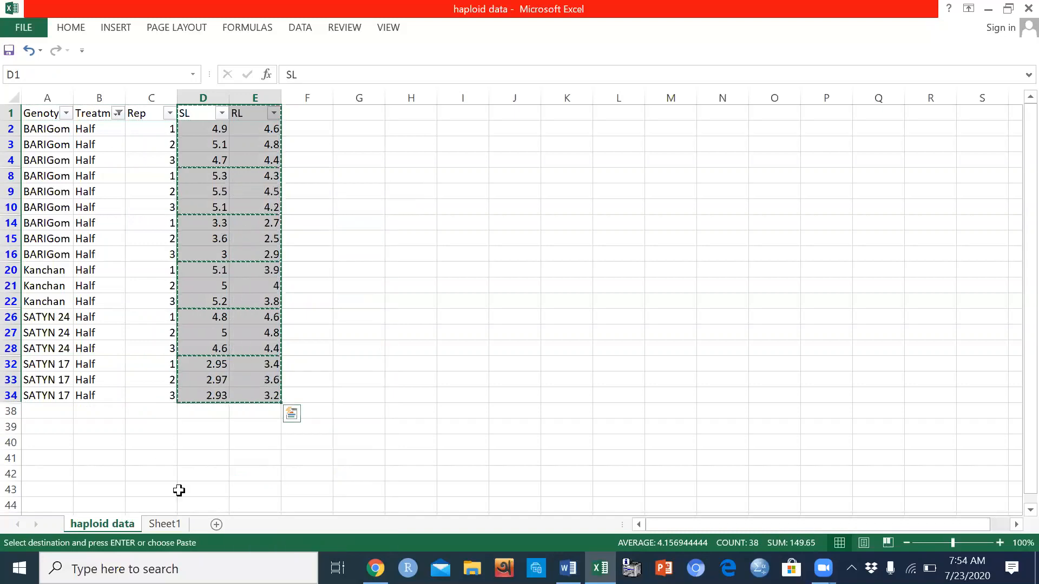
left_click(163, 527)
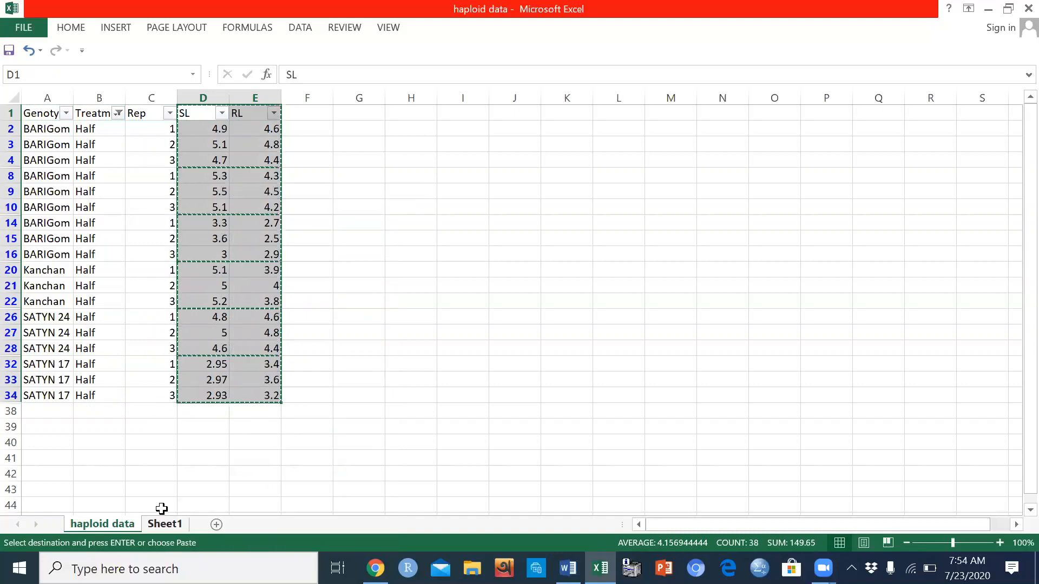
left_click(308, 112)
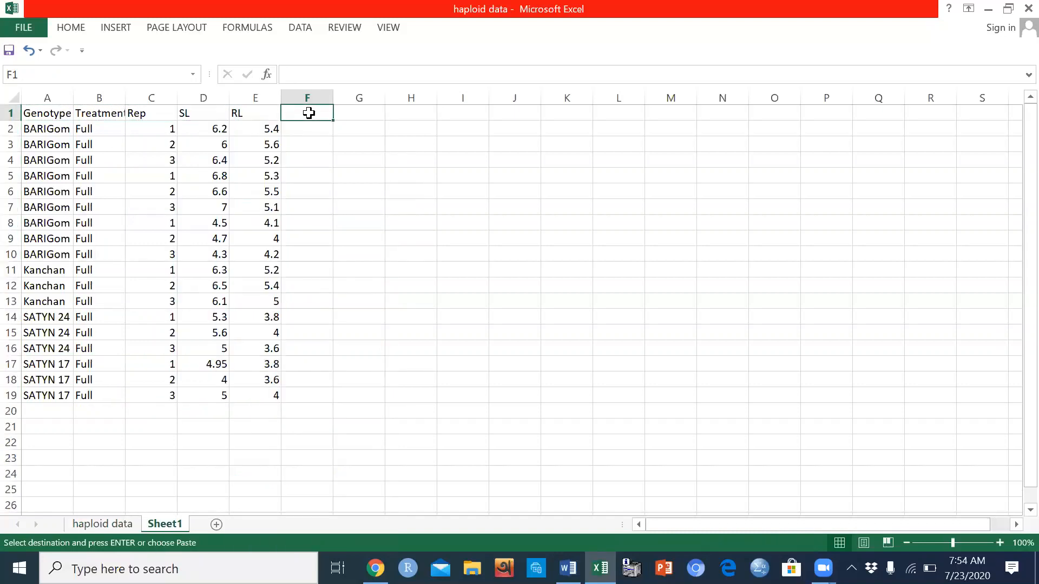
key("ctrl+v")
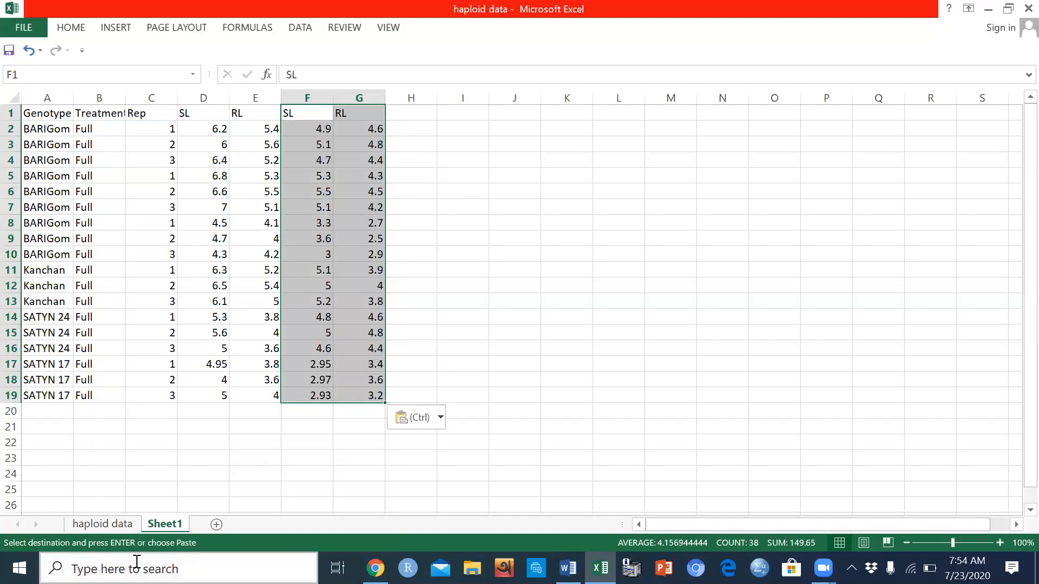
left_click(111, 524)
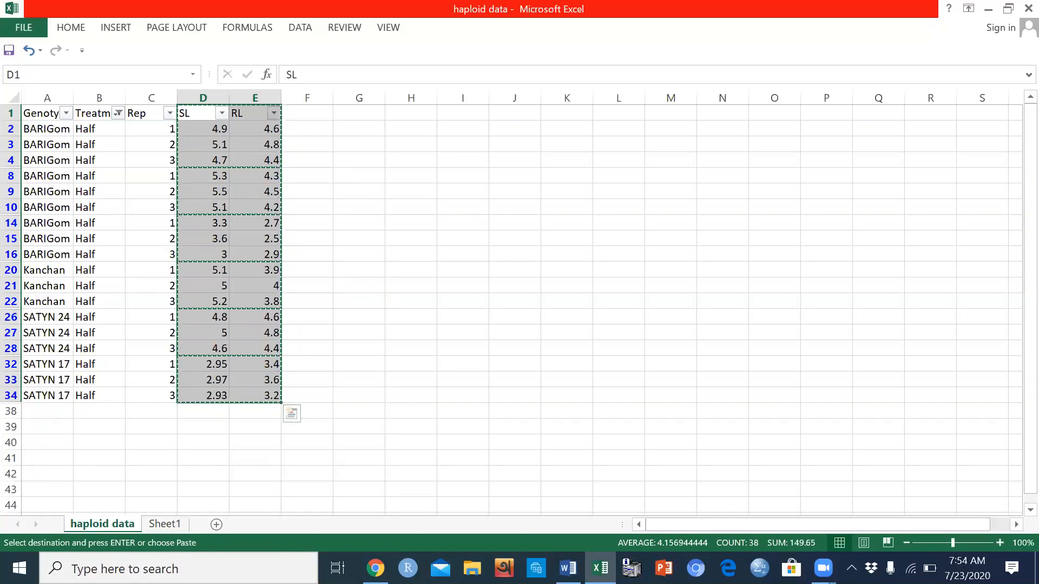
left_click(165, 524)
key("ctrl+v")
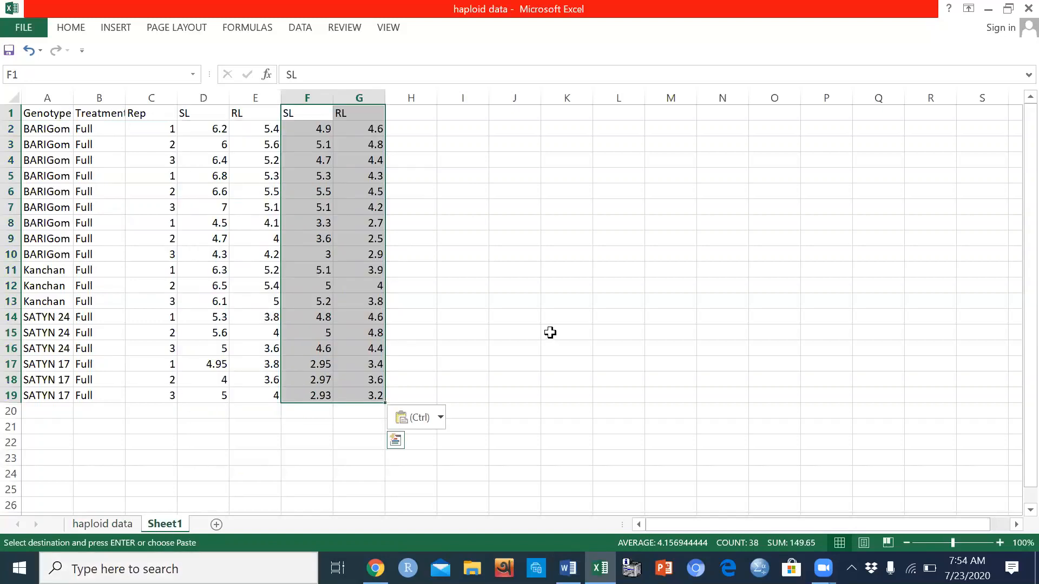
left_click(551, 332)
Step: Insert an empty row above the header row in Sheet1
left_click(10, 113)
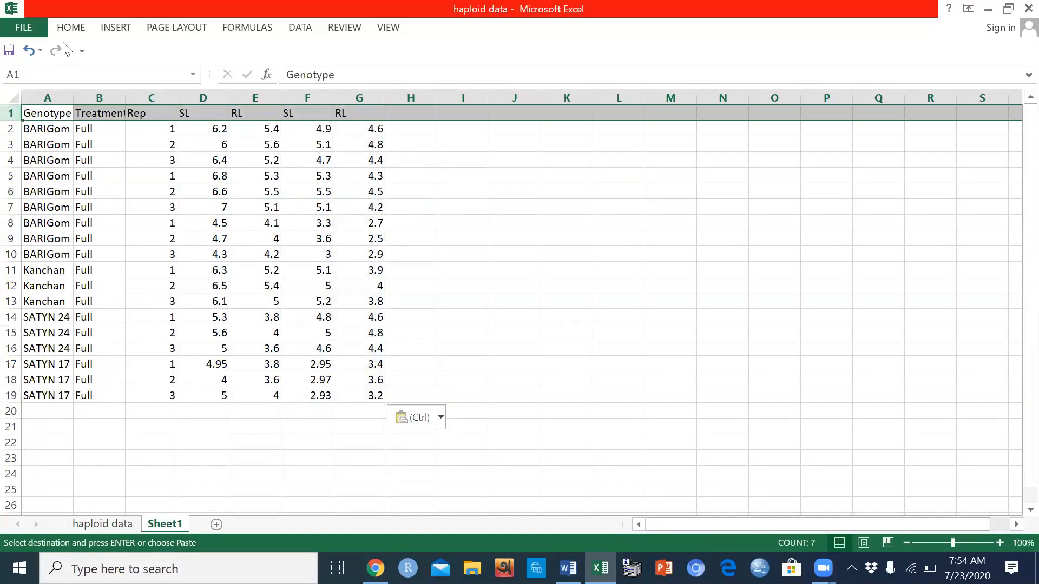
left_click(71, 27)
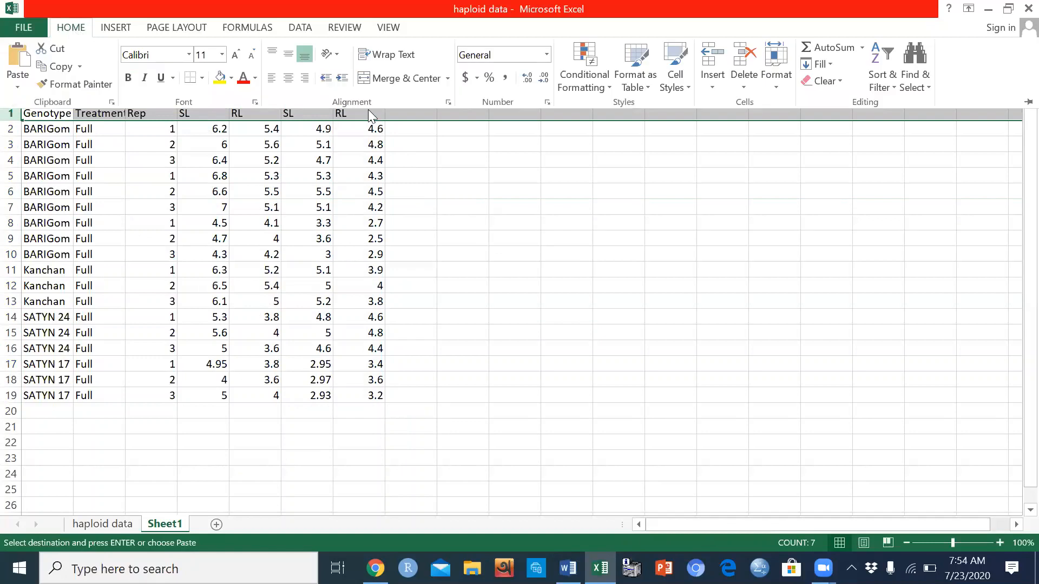
left_click(724, 59)
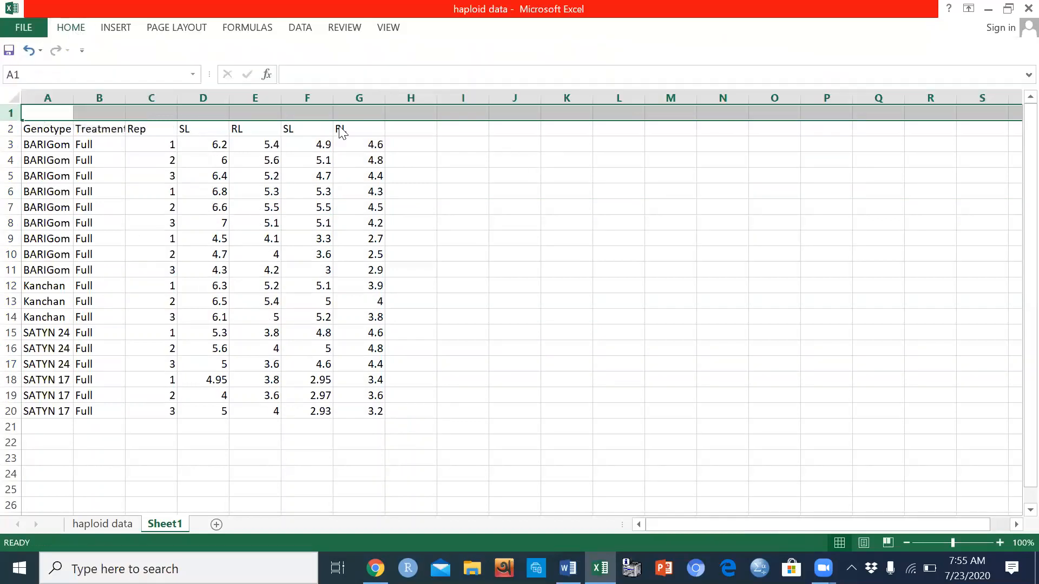
Step: Enter the heading "Full" in cell D1, above the first SL and RL columns
left_click(206, 98)
left_click_drag(205, 109, 244, 109)
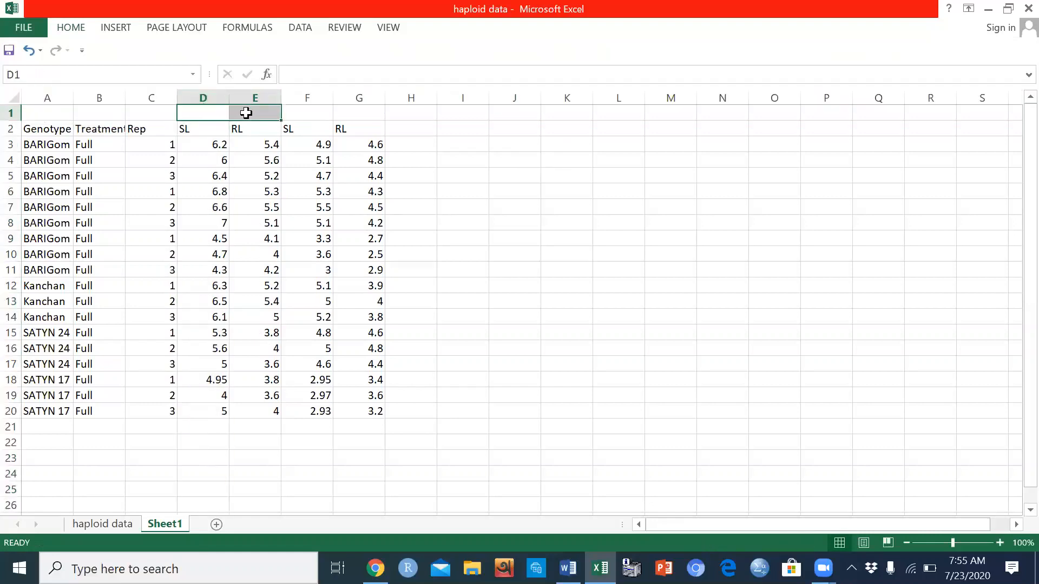
left_click(203, 110)
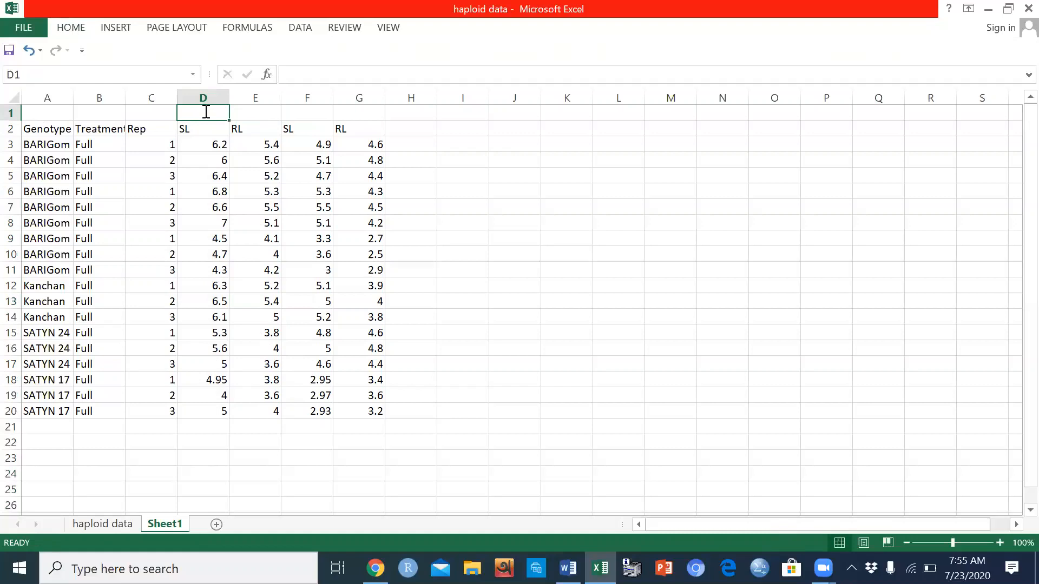
type("Full")
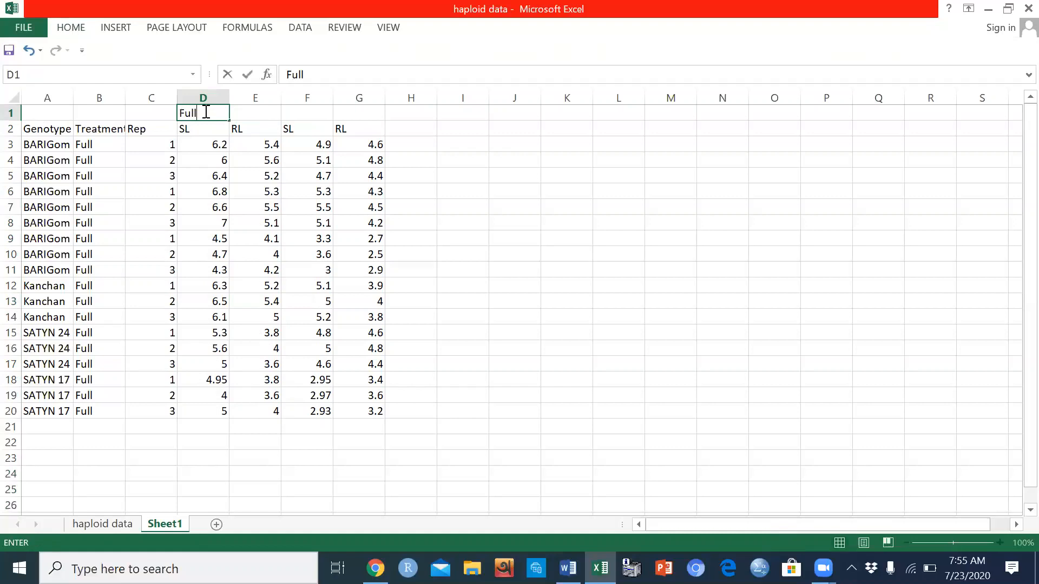
left_click(330, 113)
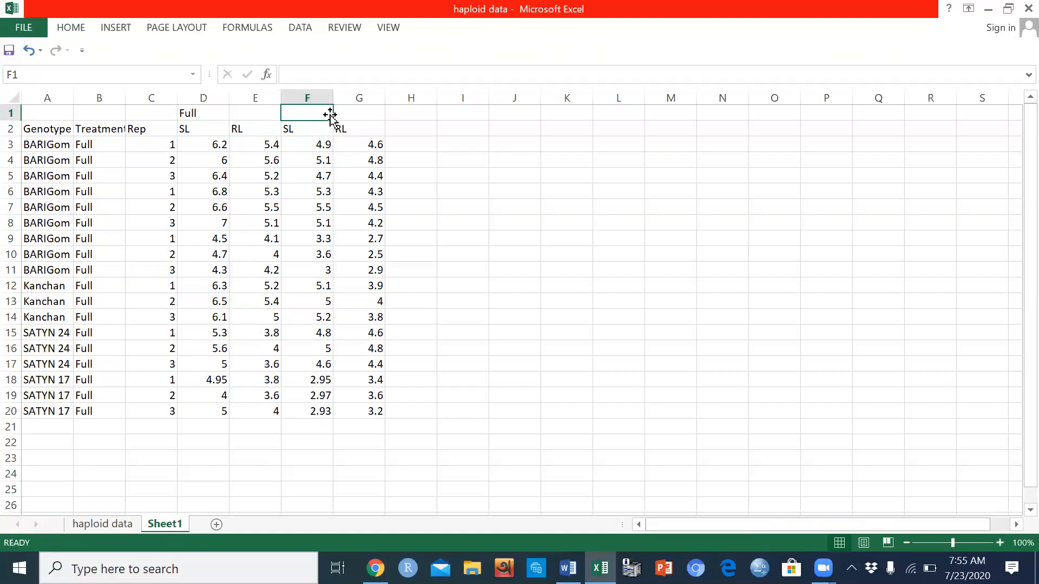
Step: Enter the heading "Half" in cell F1, above the second SL and RL columns, and select F1:G1
type("Half")
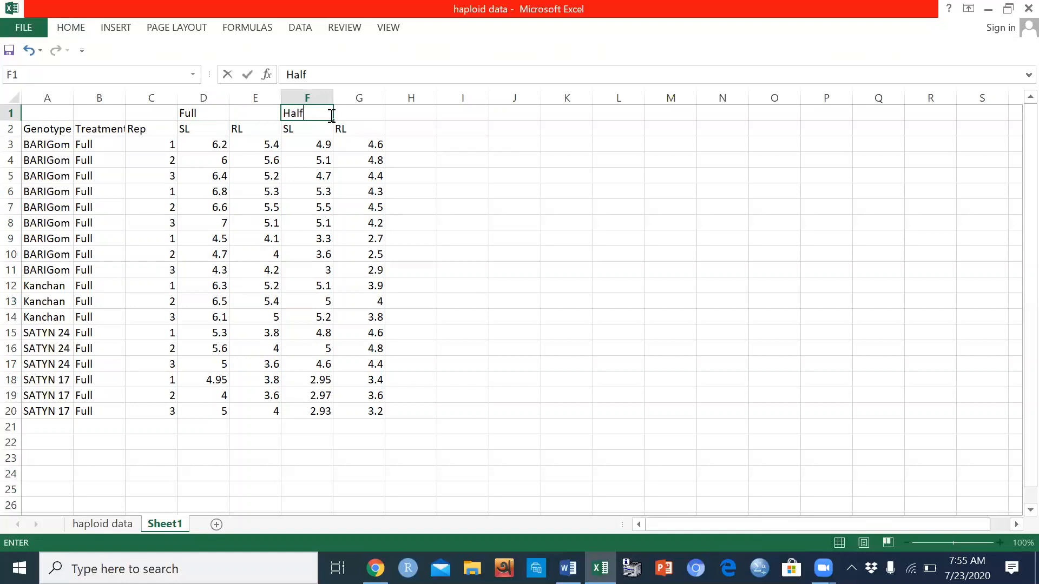
left_click(362, 126)
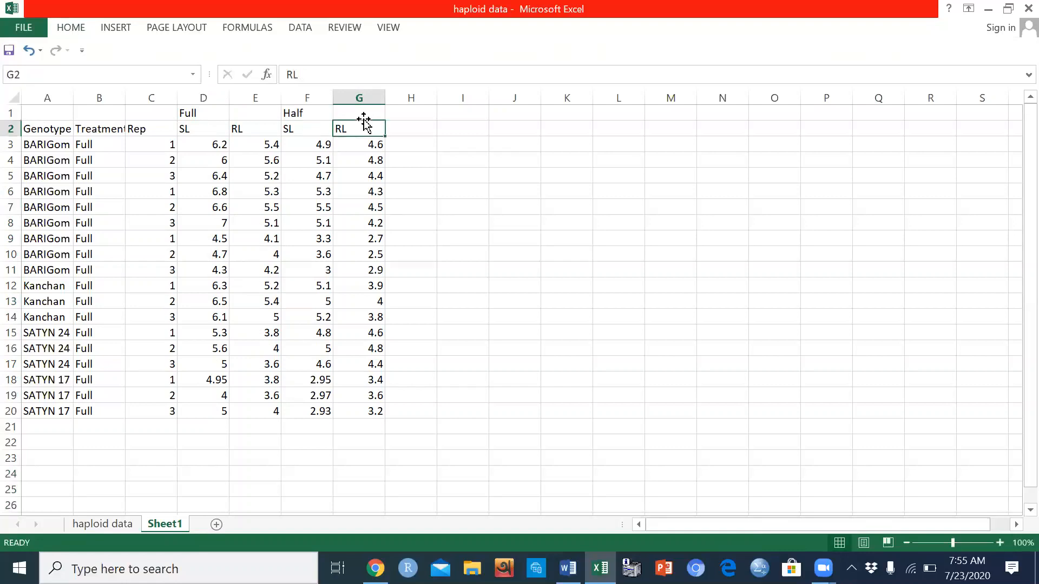
left_click_drag(368, 114, 320, 116)
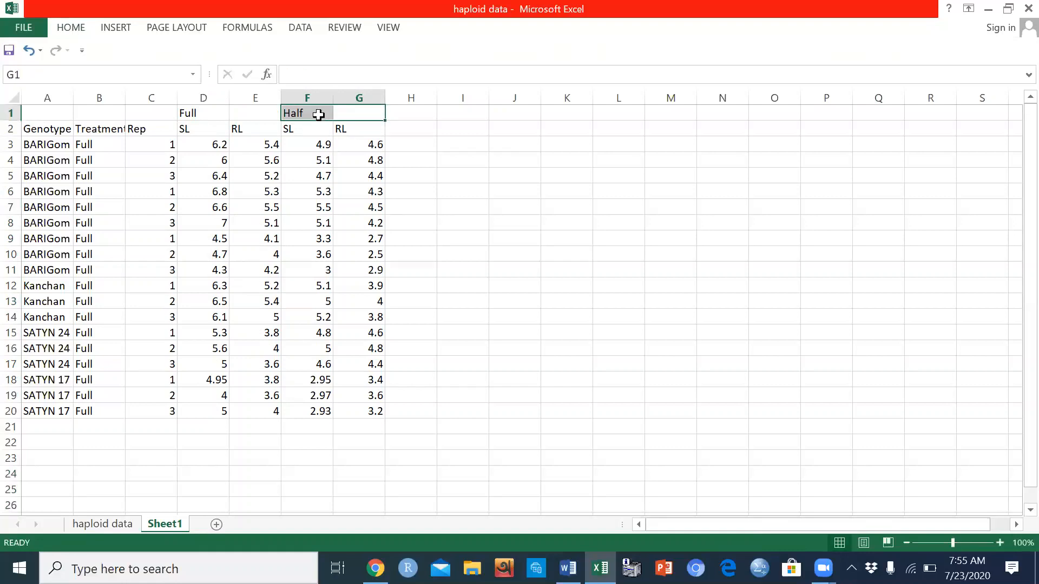
right_click(319, 115)
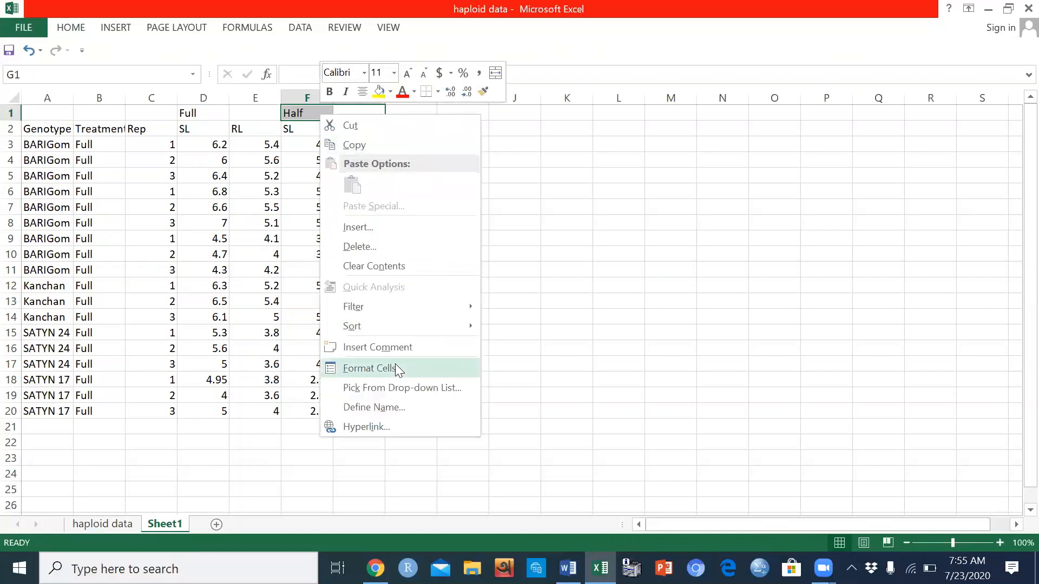
left_click(370, 368)
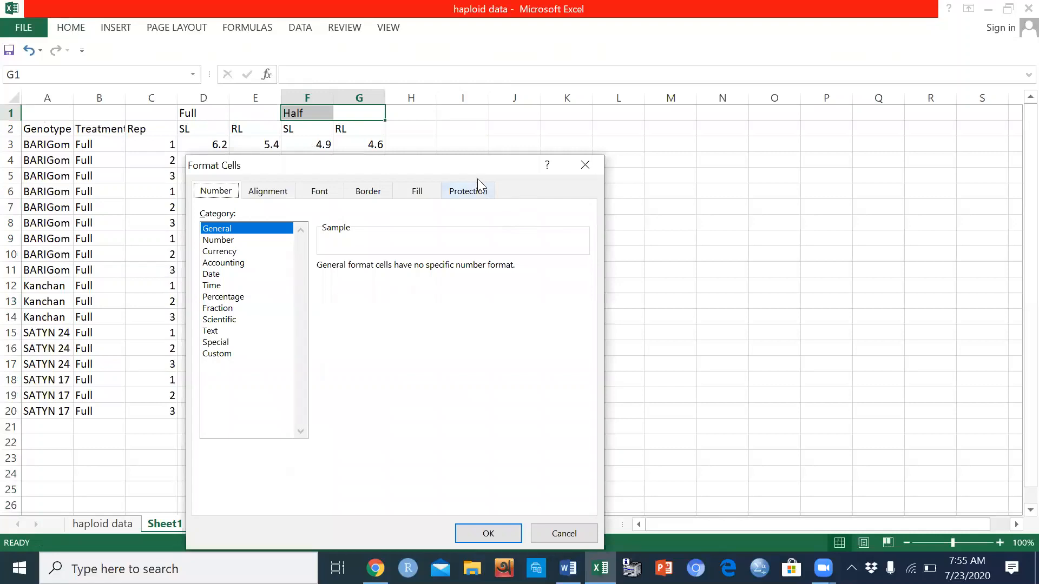
left_click(585, 165)
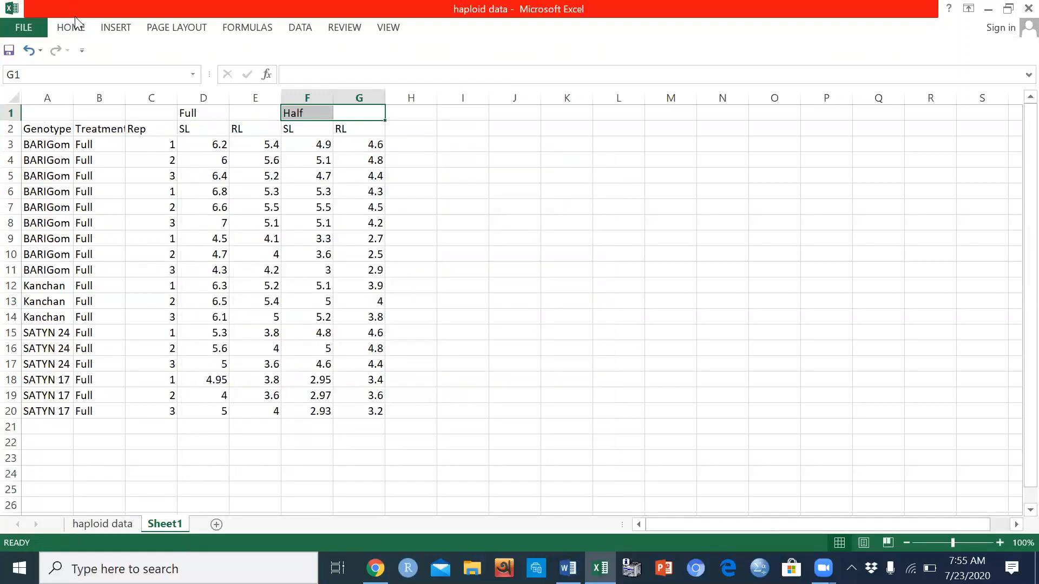
Step: Merge and center the "Half" heading across F1:G1
key("super+Down")
left_click(72, 31)
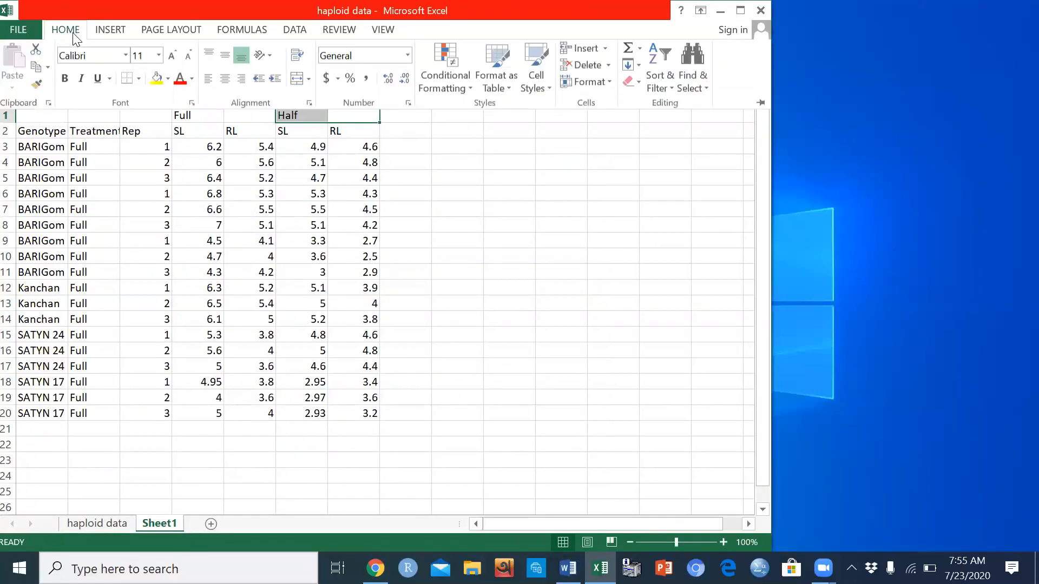
left_click(300, 81)
left_click(336, 129)
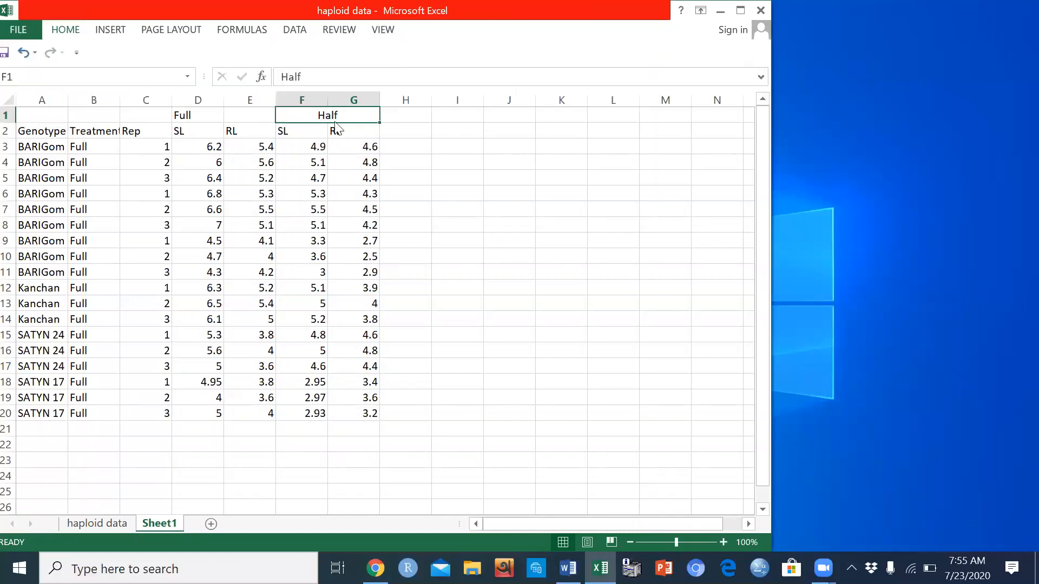
Step: Merge and center the "Full" heading across D1:E1
left_click_drag(210, 113, 240, 115)
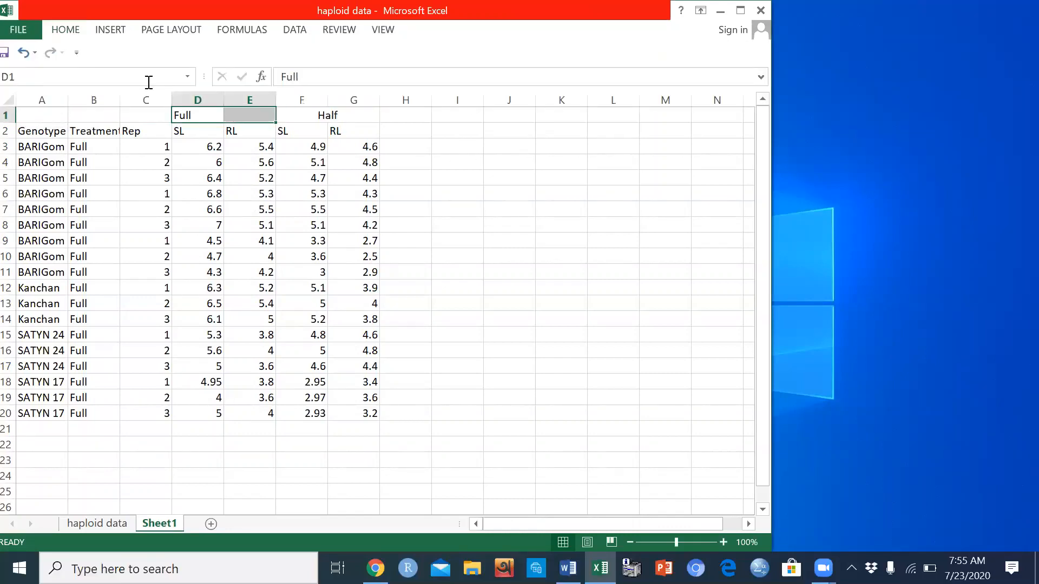
left_click(64, 31)
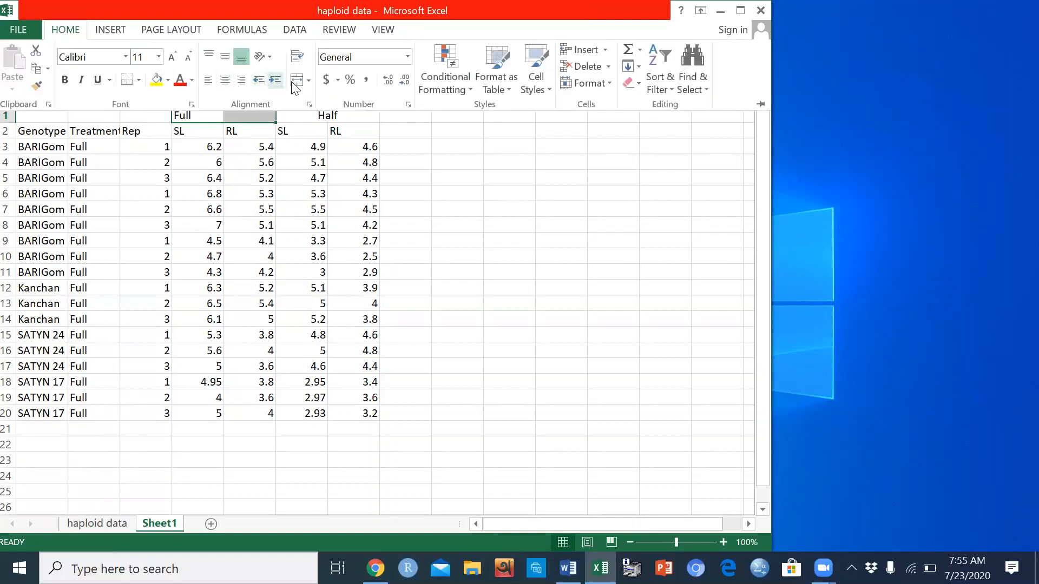
left_click(295, 82)
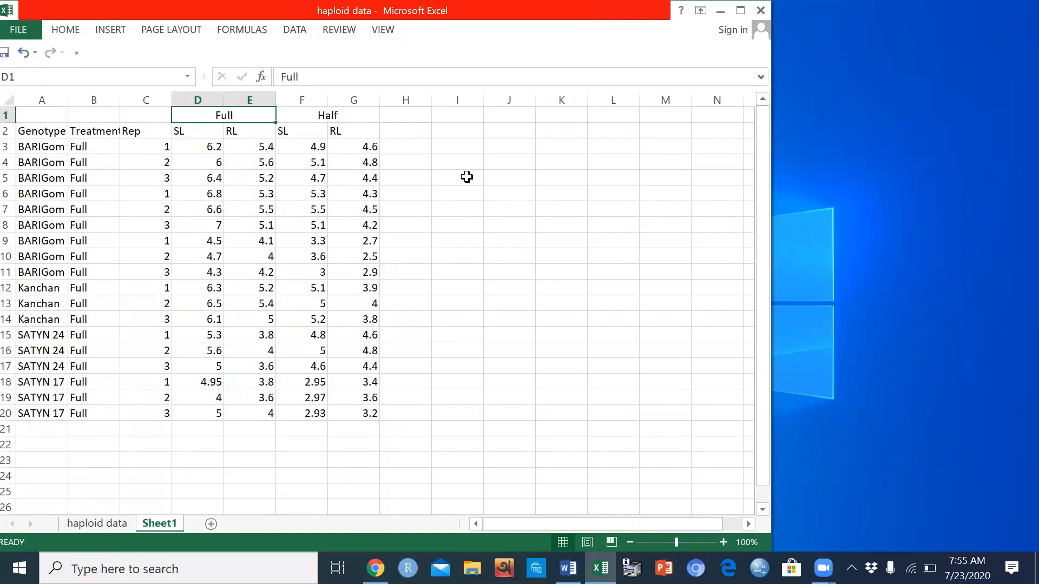
left_click_drag(487, 193, 490, 209)
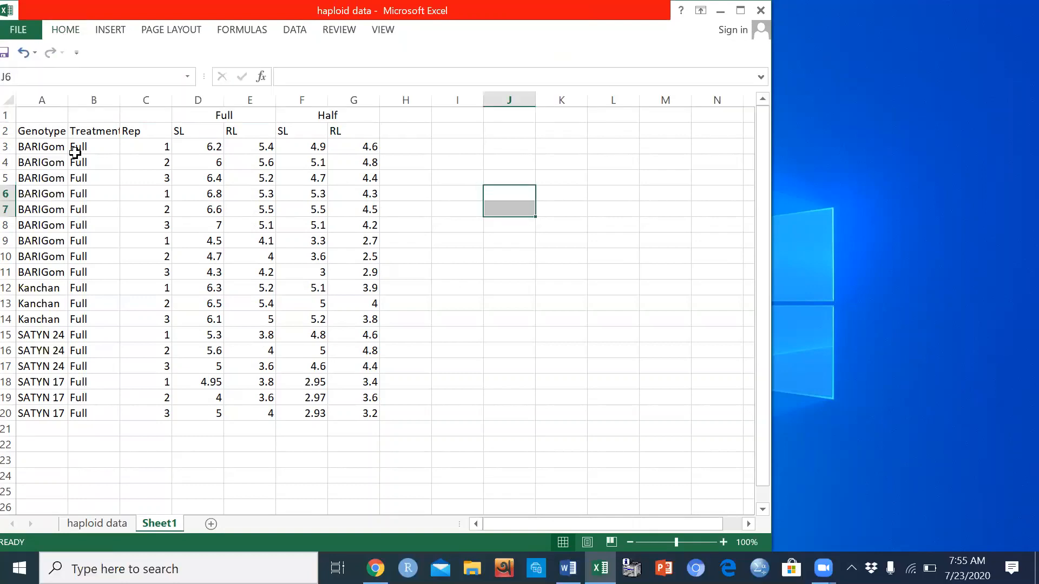
Step: Delete the Treatment column from Sheet1
left_click(93, 100)
right_click(96, 102)
left_click(137, 232)
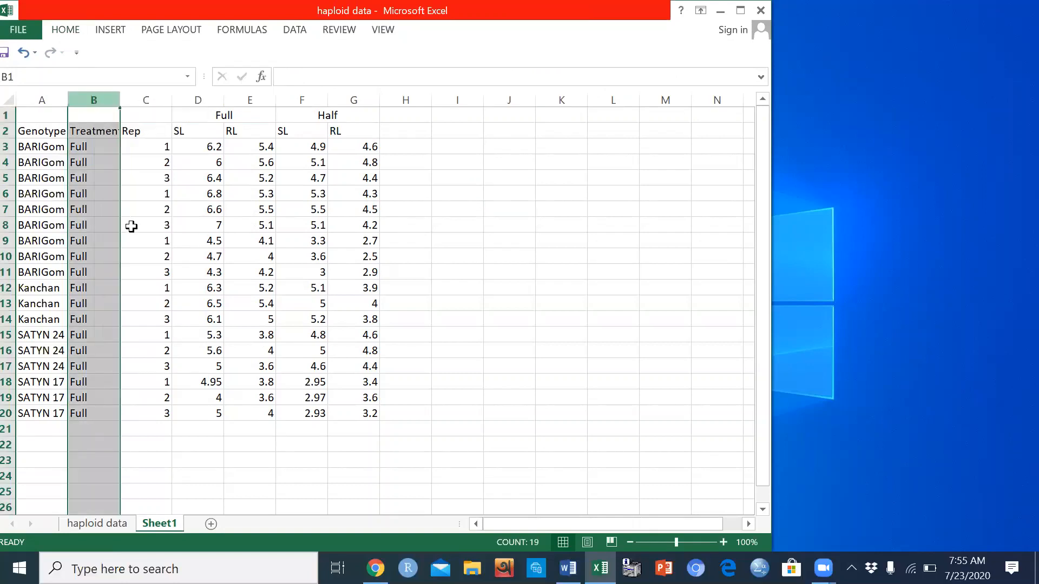
left_click(457, 271)
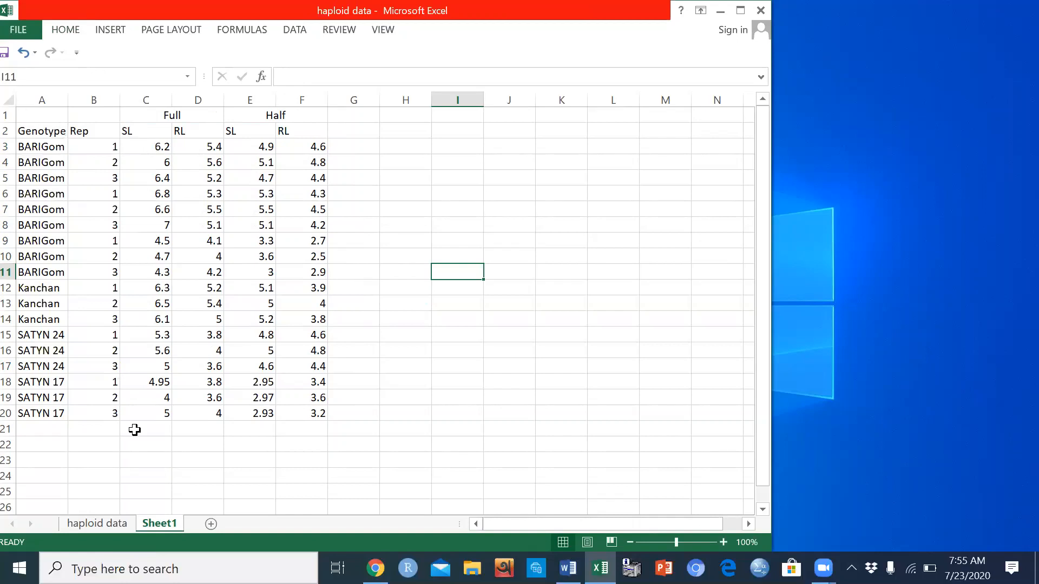
Step: Enter the row labels "Mean" in cell B21 and "Std dev" in cell B22, below the data
left_click(101, 430)
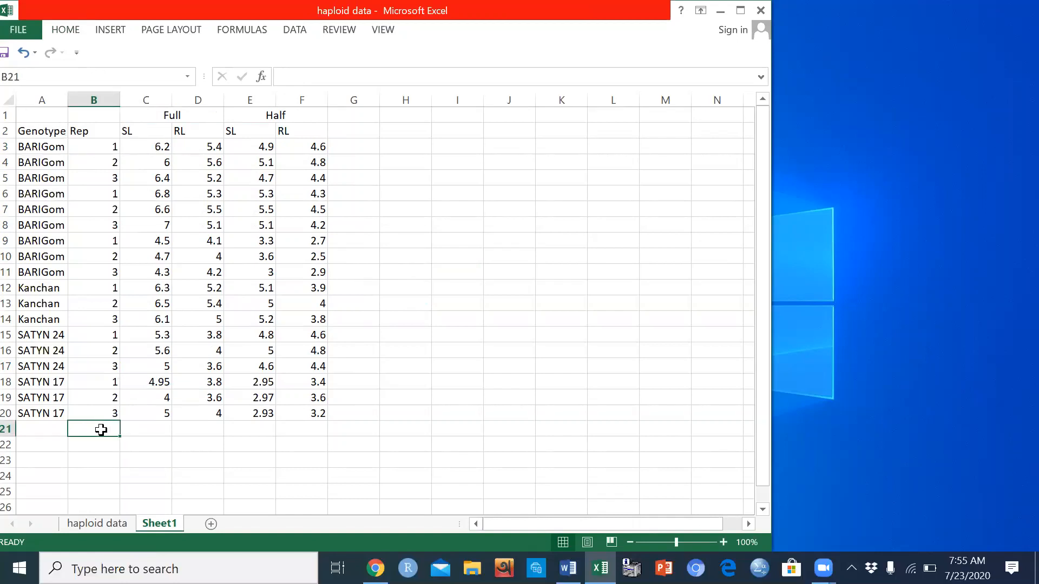
type("Me")
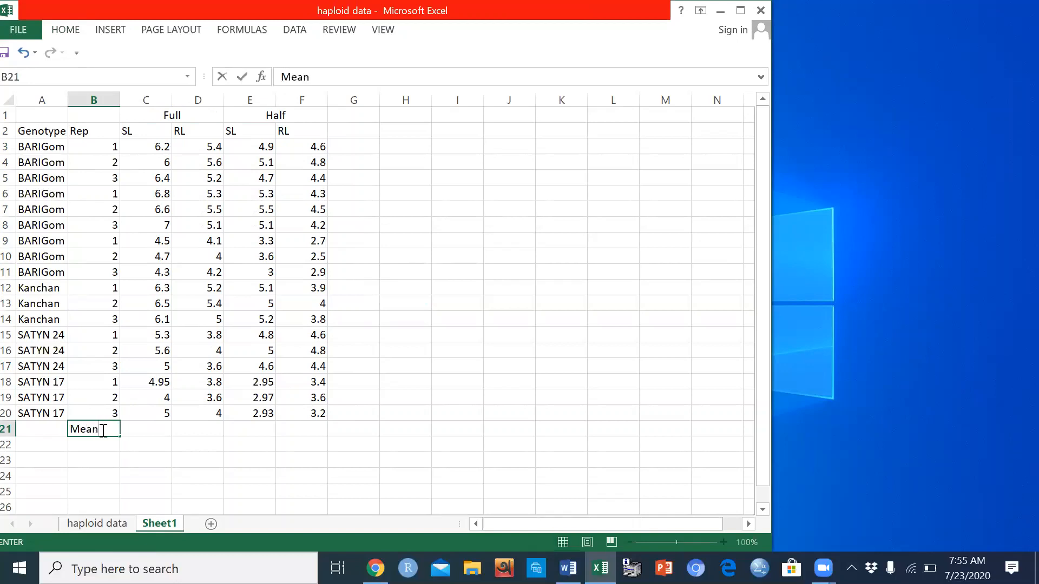
type("an")
left_click(105, 448)
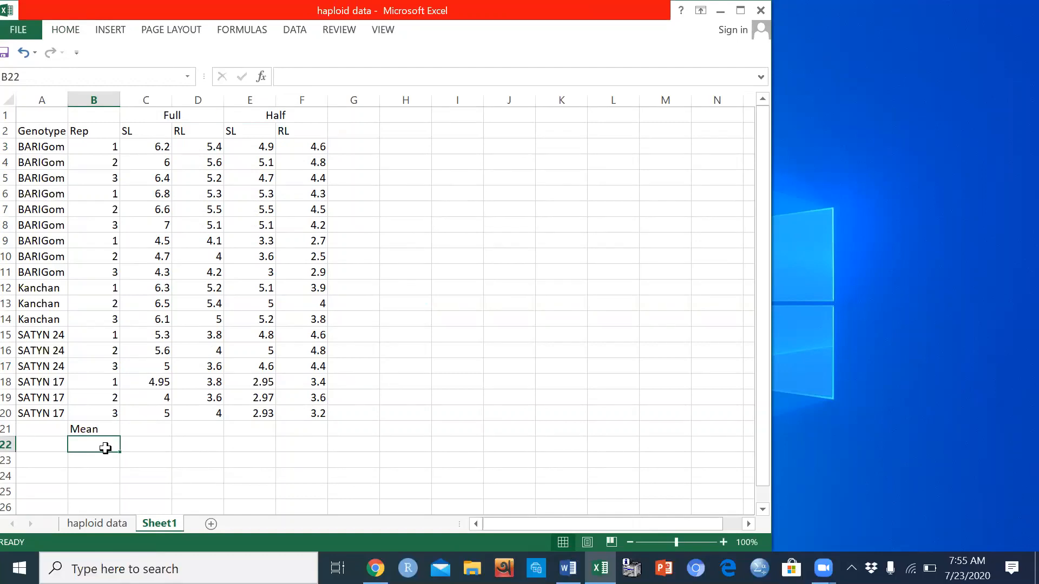
type("St")
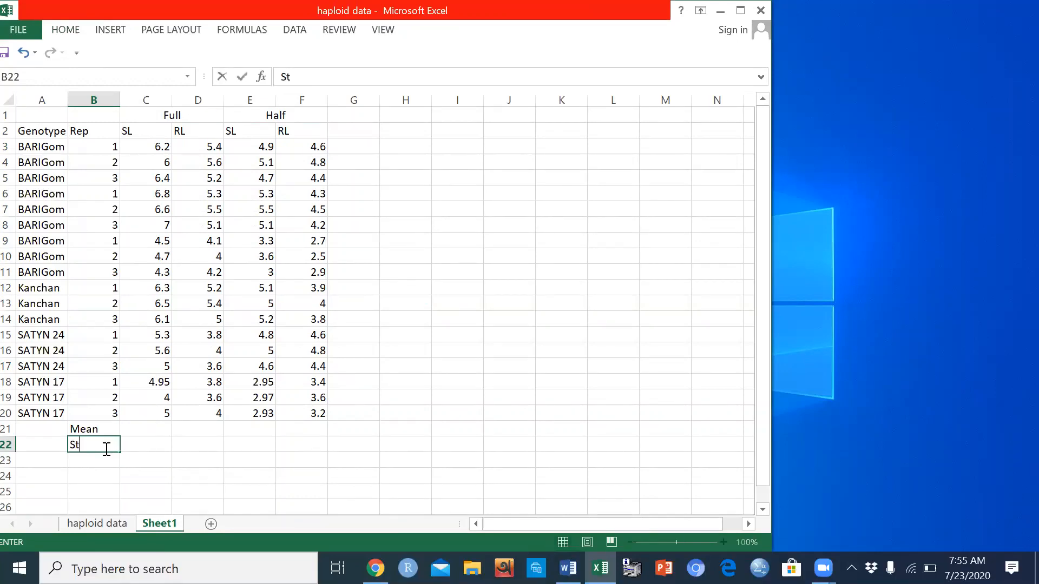
type("d dev")
Step: Enter the row label "SE" in cell B23, below the standard deviation label
left_click(98, 460)
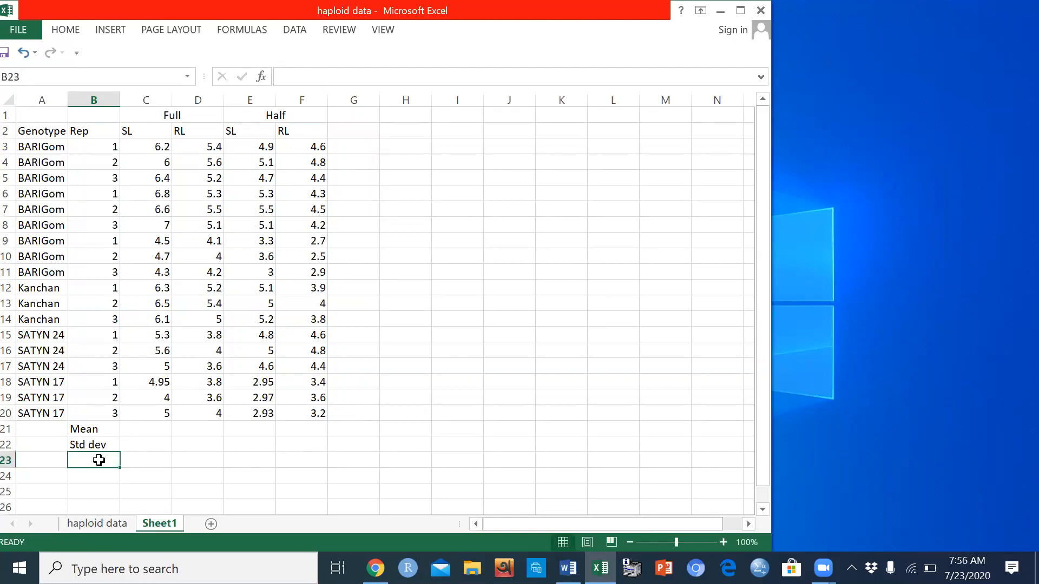
type("Std dev")
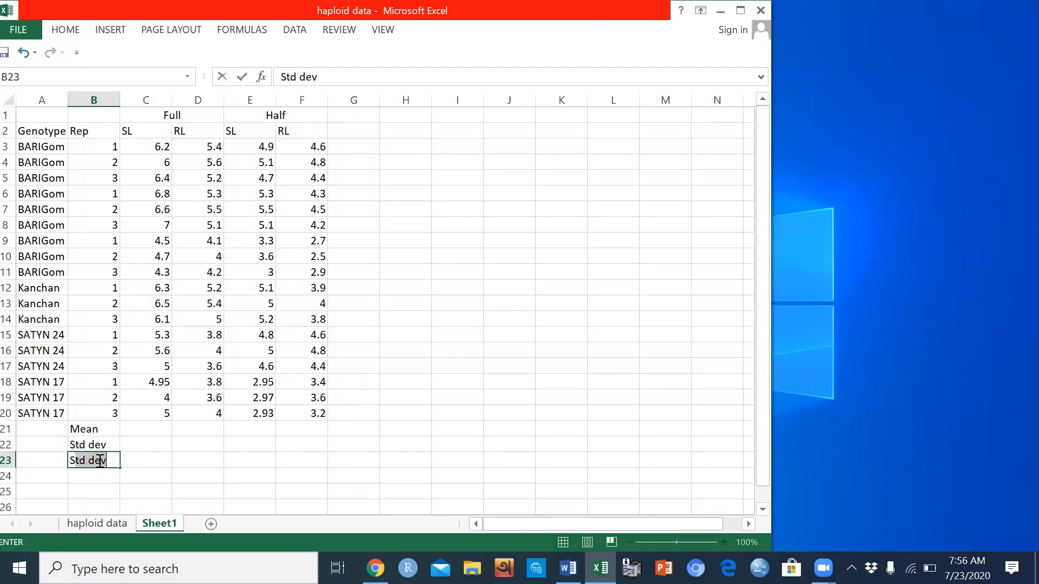
double_click(100, 461)
type("E")
key("BackSpace")
key("BackSpace")
key("BackSpace")
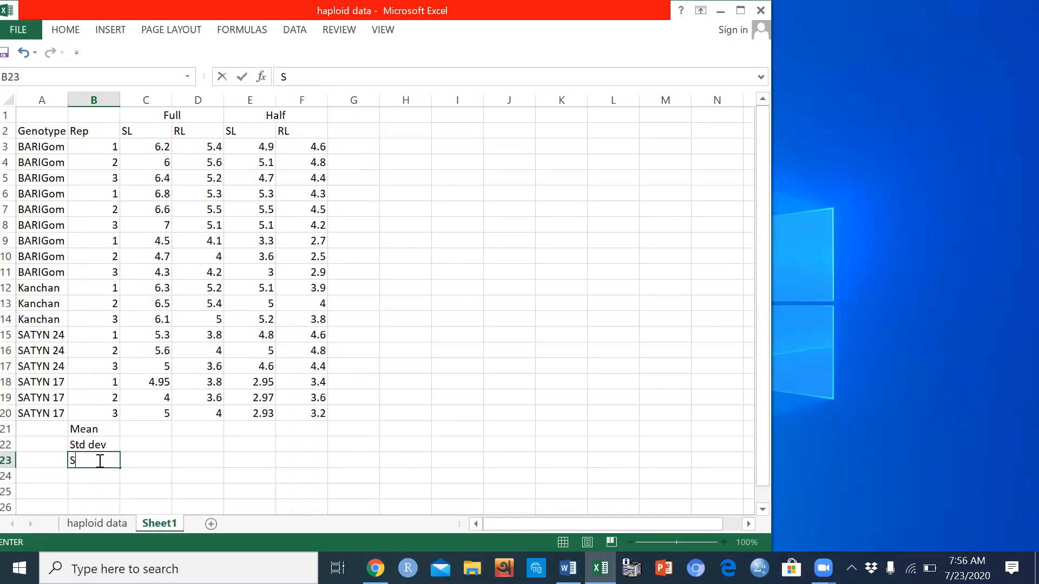
type("E")
left_click(194, 460)
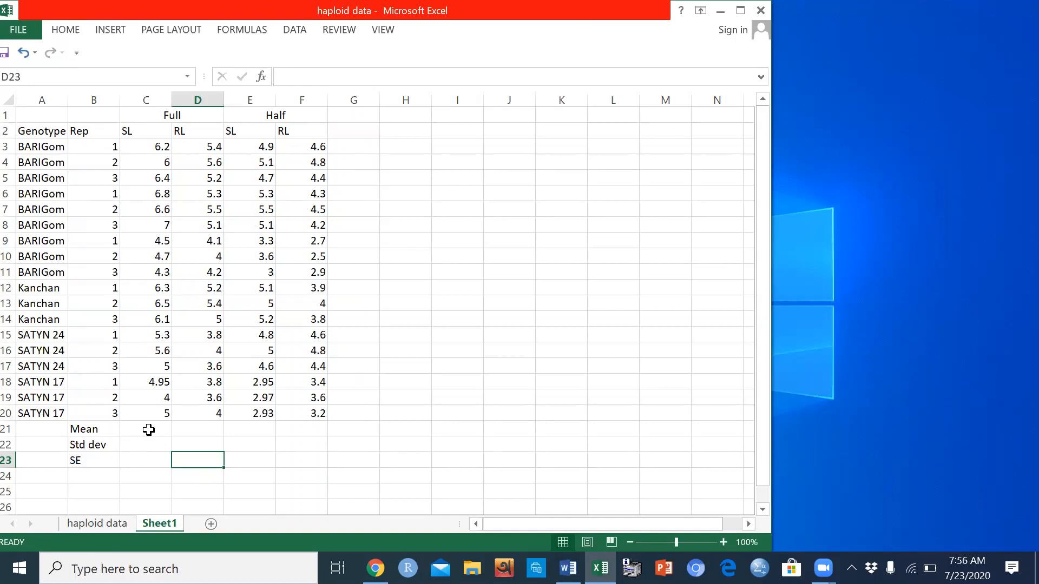
Step: Calculate the average of C3:C20 in cell C21 and fill the formula across the Mean row to F21
left_click(149, 429)
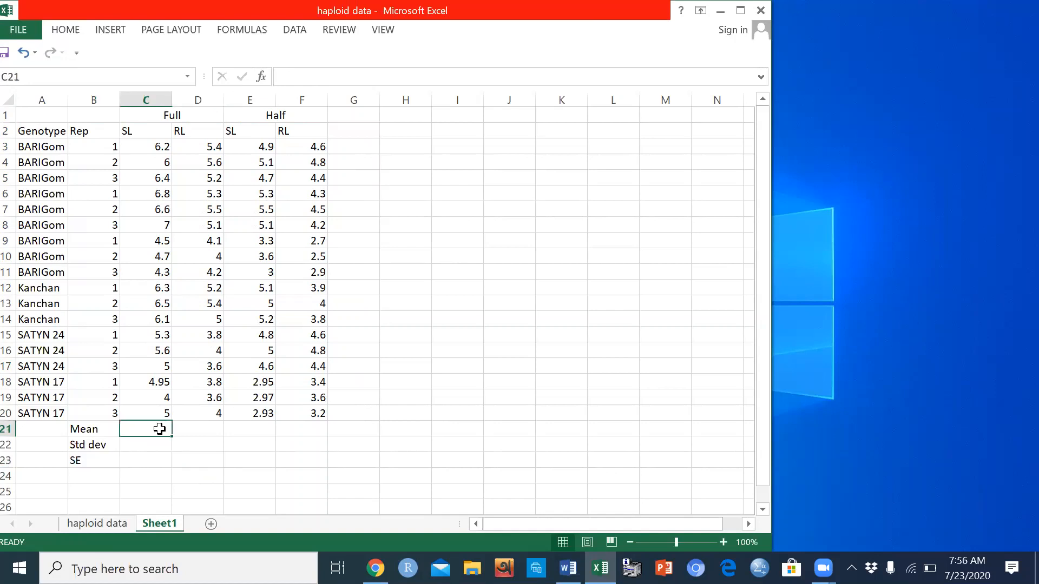
left_click(134, 147)
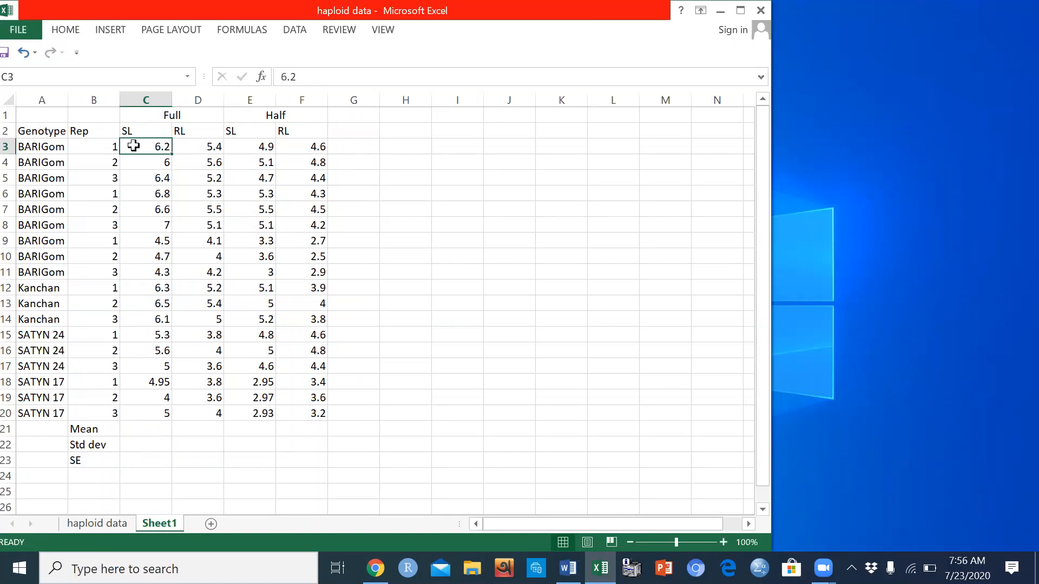
left_click_drag(133, 146, 138, 430)
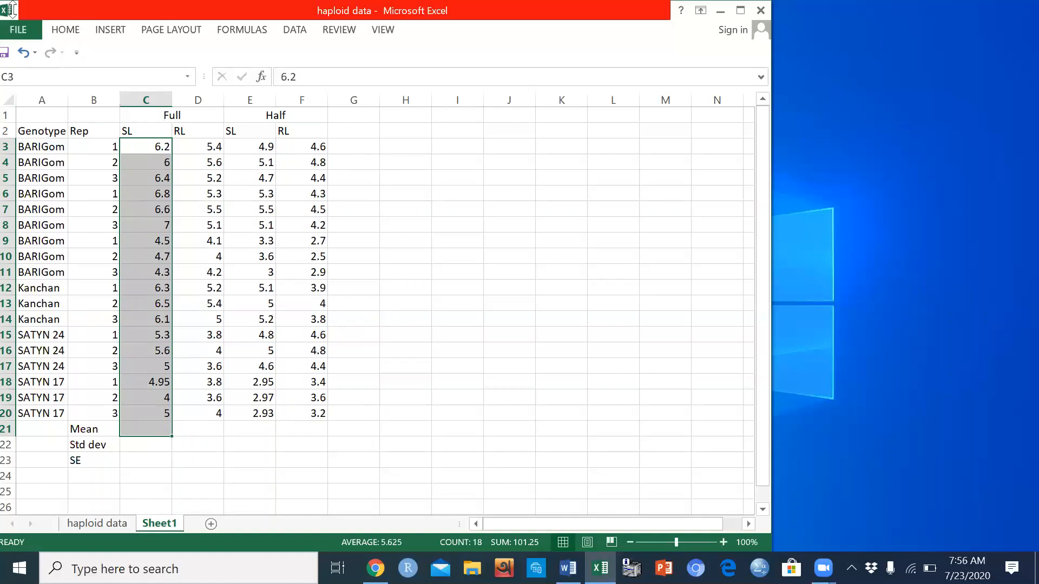
left_click(65, 31)
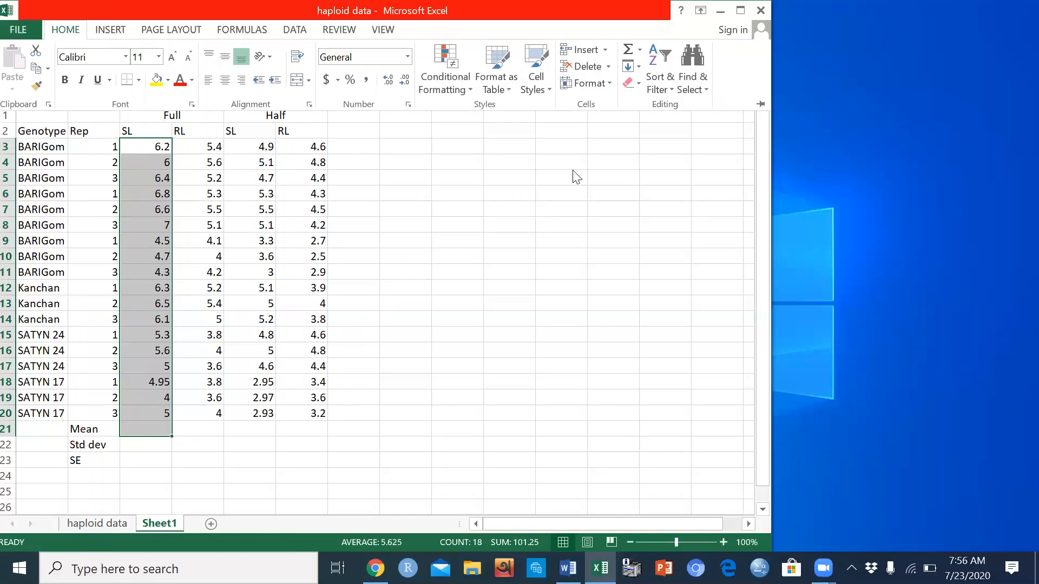
left_click_drag(71, 11, 118, 57)
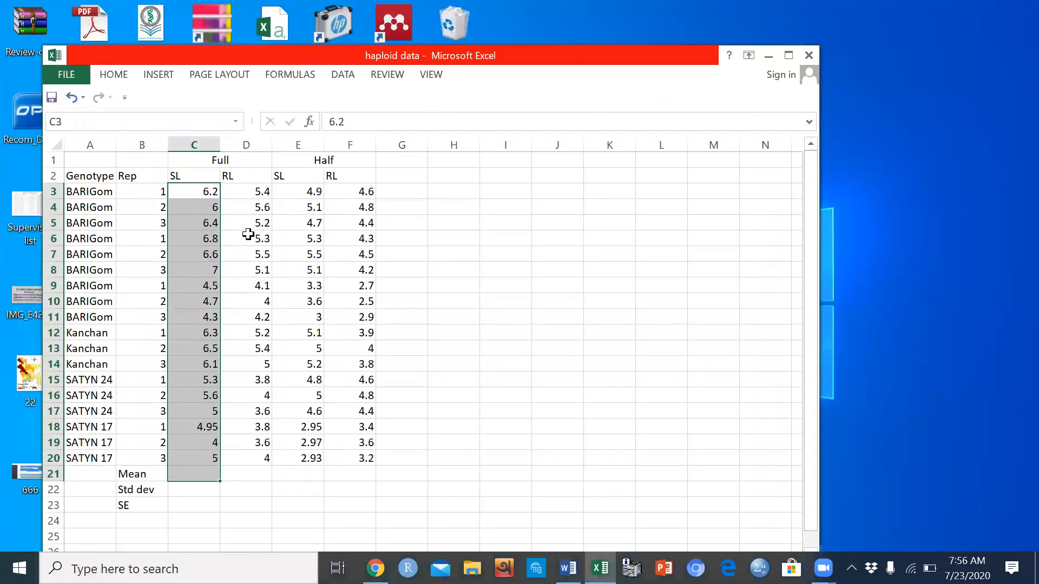
left_click(114, 74)
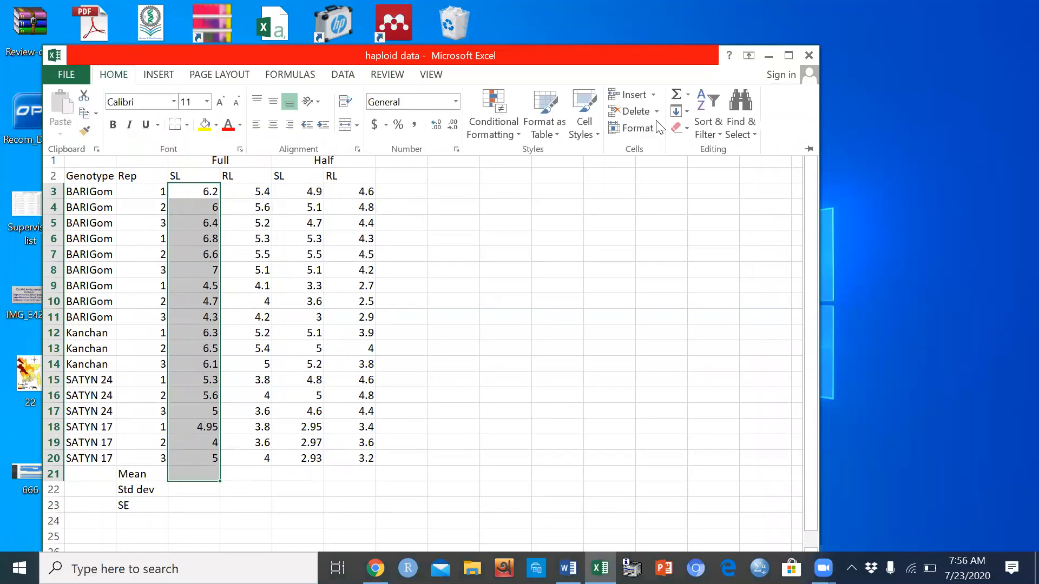
left_click(718, 136)
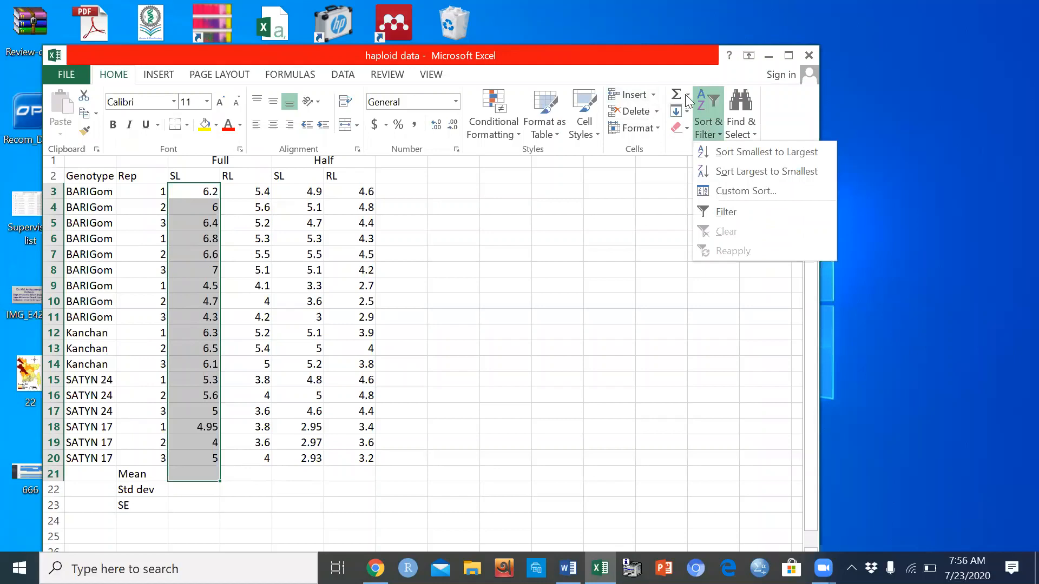
left_click(686, 95)
left_click(704, 132)
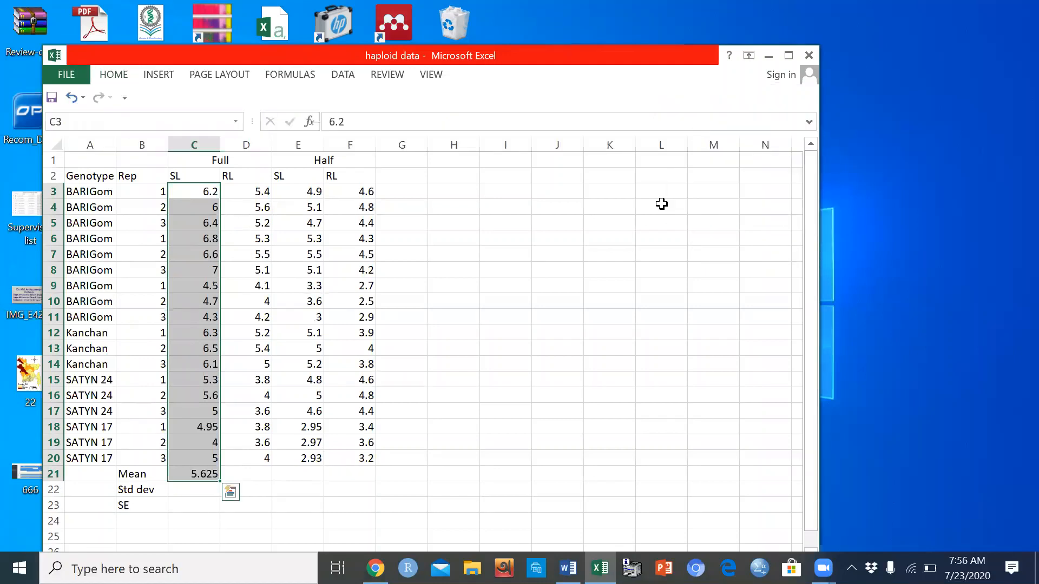
left_click(190, 476)
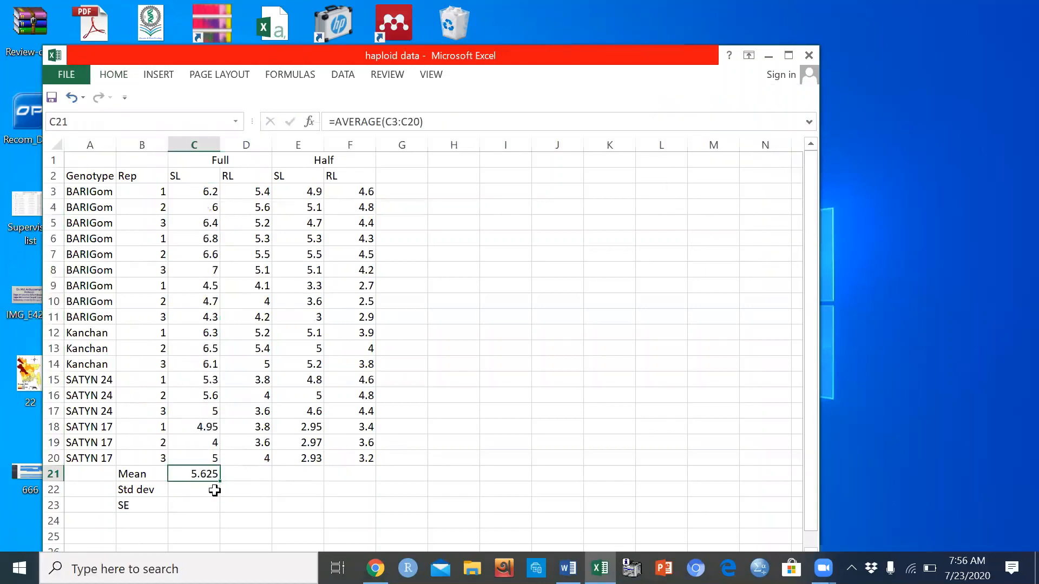
left_click_drag(220, 480, 362, 490)
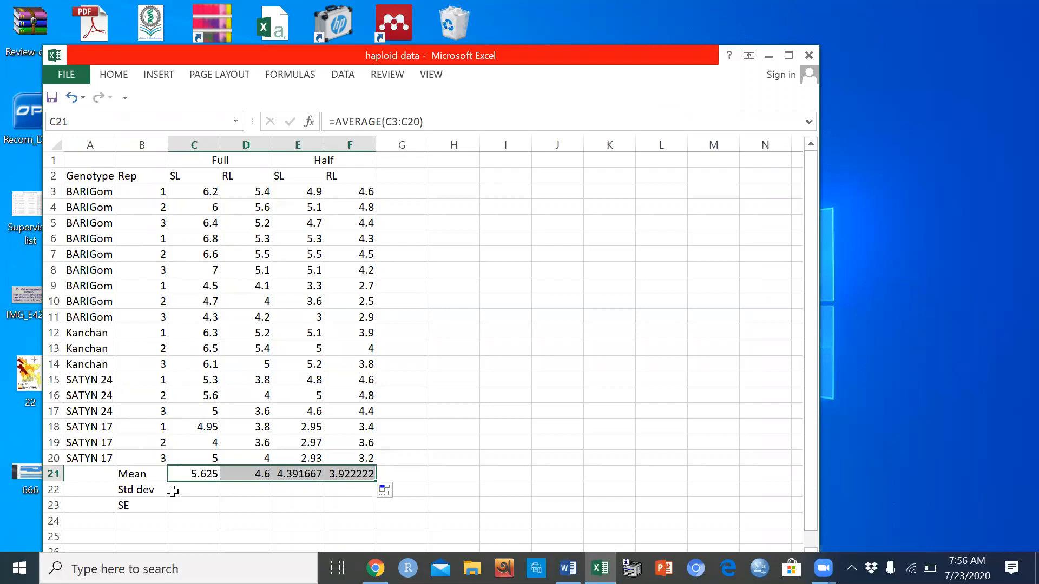
Step: Start a formula in cell C22 and insert the STDEV function from the list of all functions
left_click(203, 494)
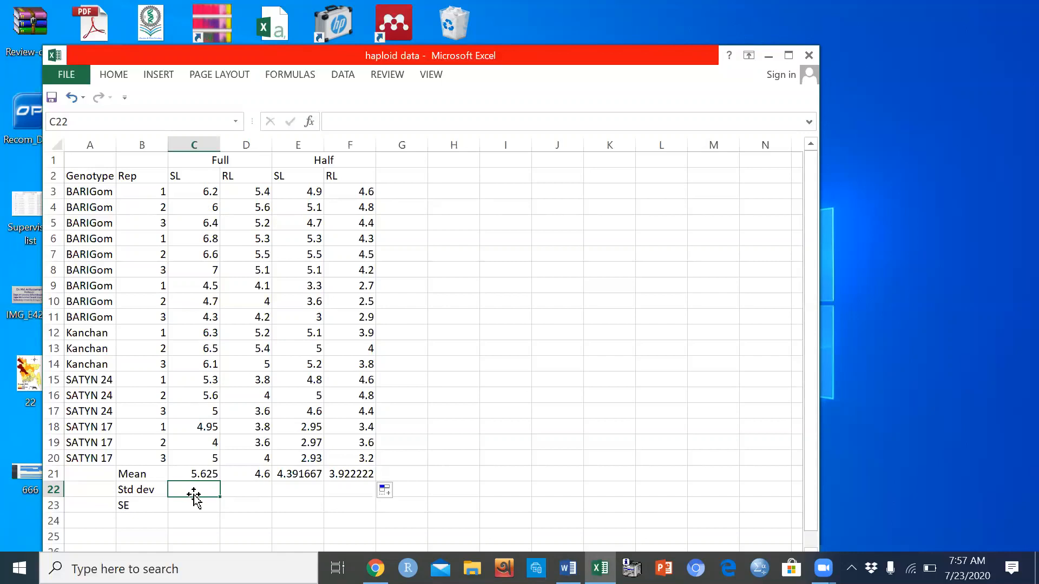
type("=")
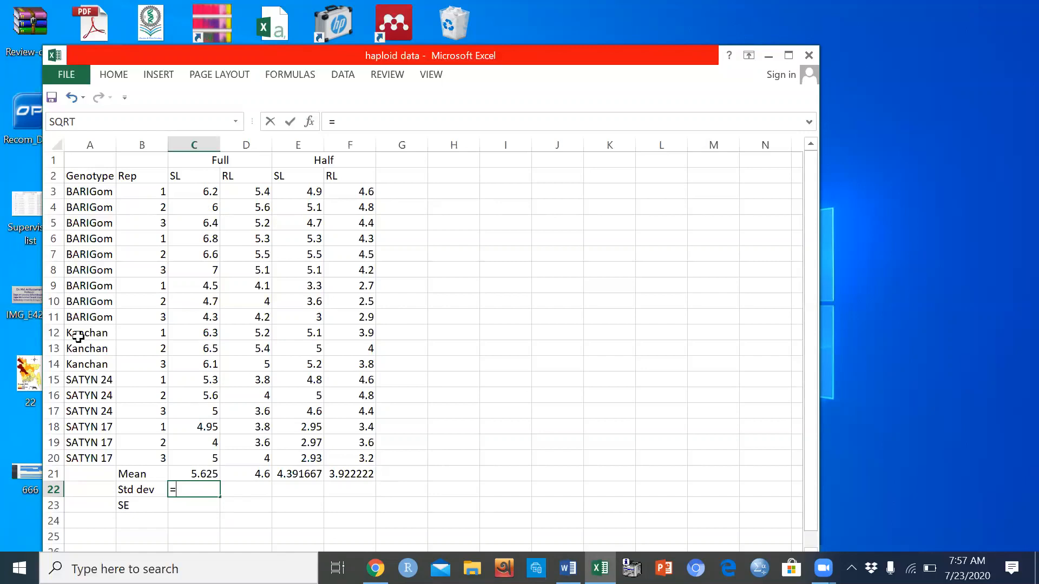
left_click(309, 122)
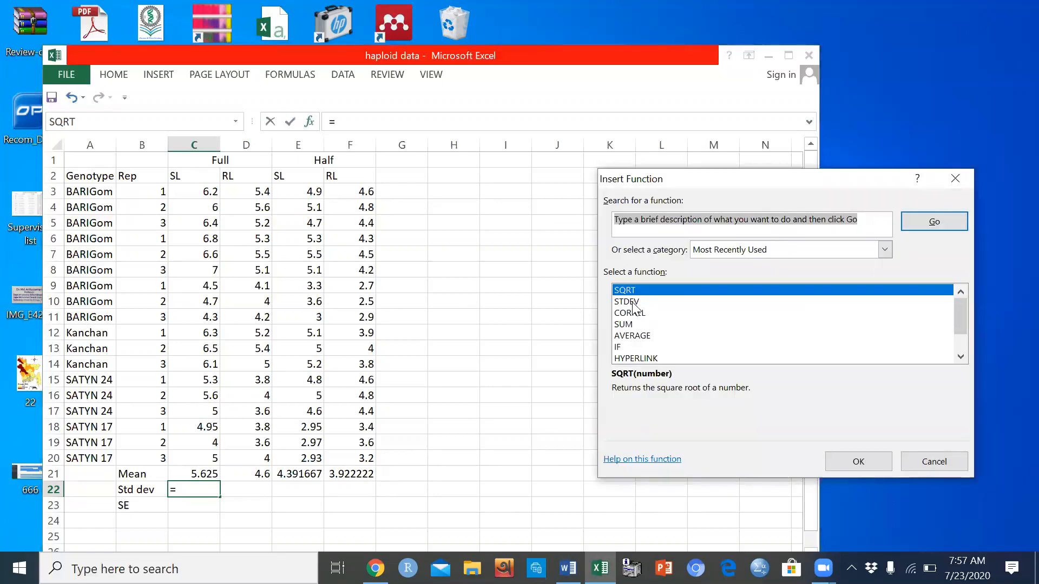
left_click(633, 304)
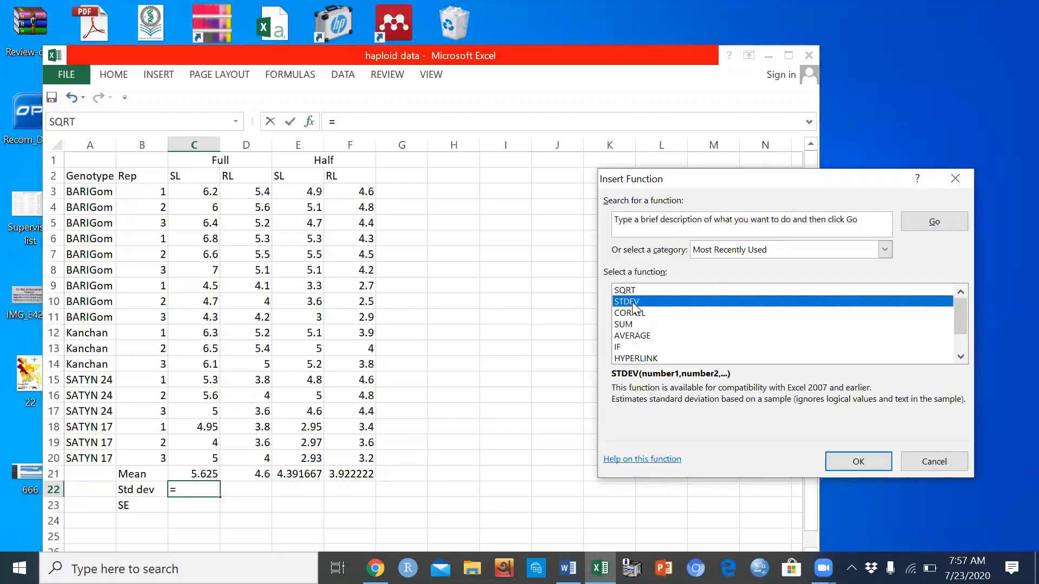
left_click(885, 250)
left_click(840, 274)
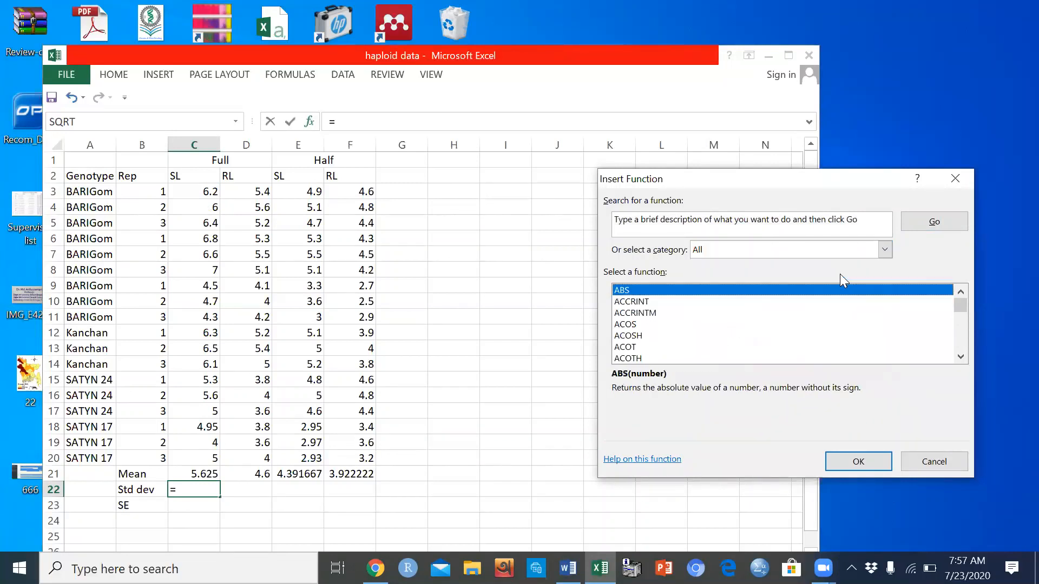
left_click_drag(957, 308, 961, 341)
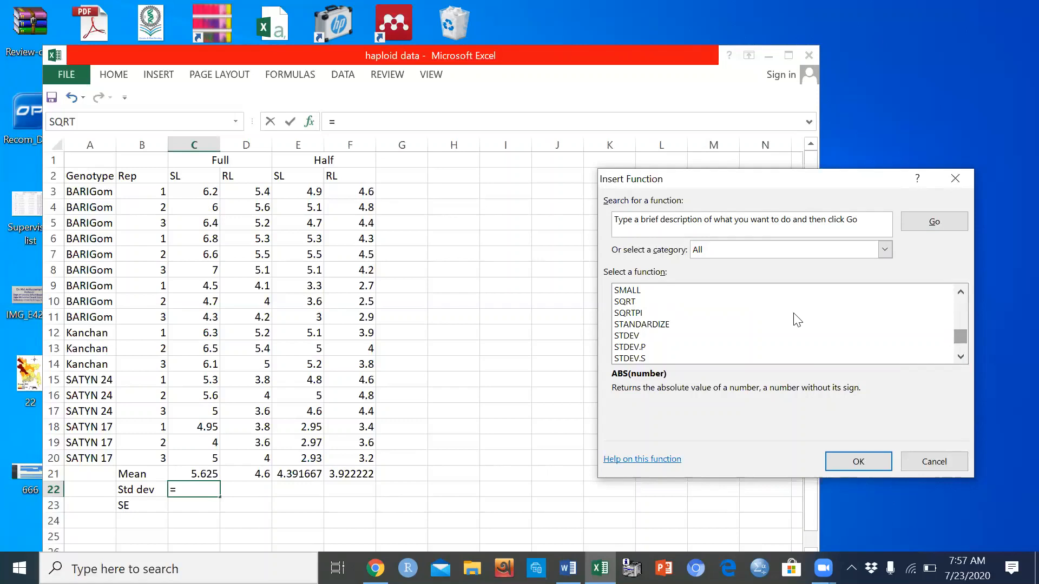
left_click(961, 293)
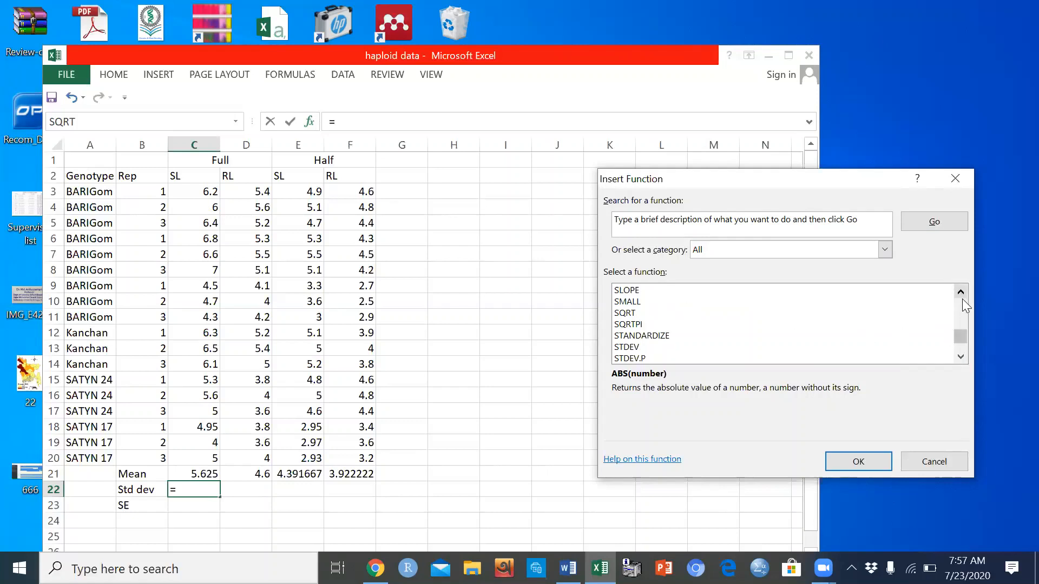
left_click(962, 356)
left_click(961, 356)
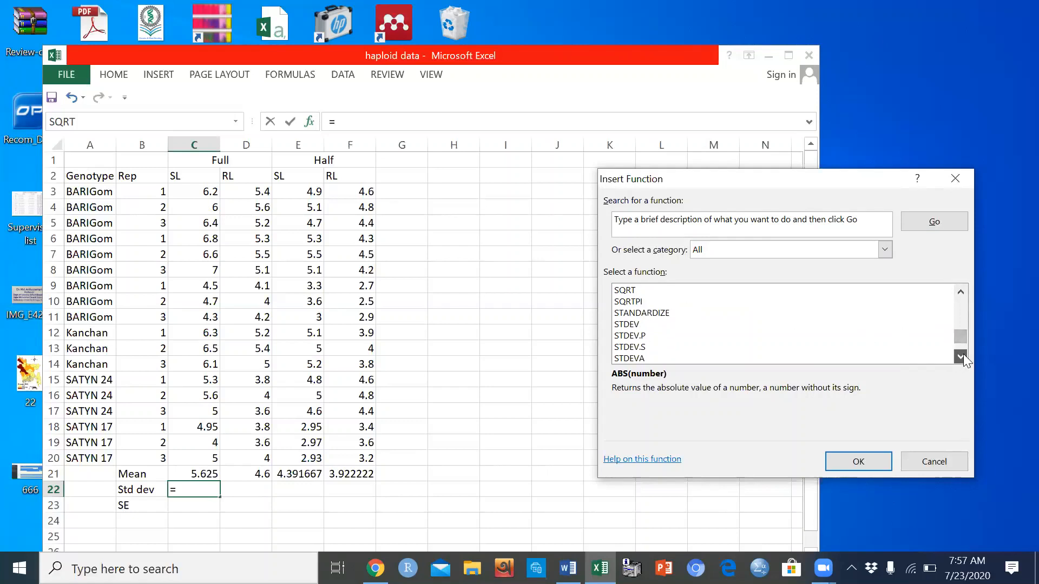
left_click(623, 327)
left_click(866, 462)
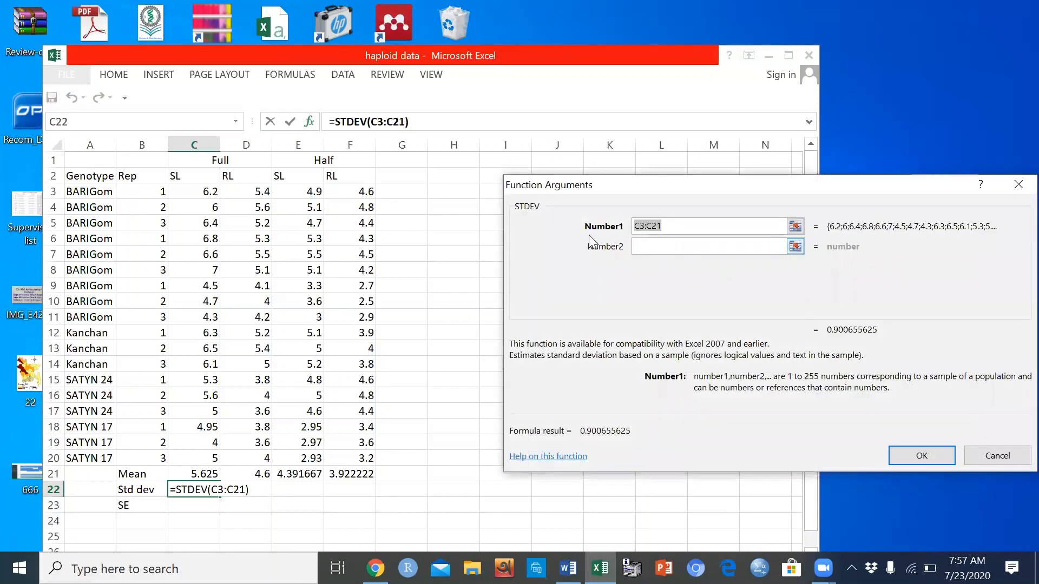
Step: Set the STDEV range to C3:C20 and fill the formula across the Std dev row to F22
left_click_drag(194, 194, 211, 455)
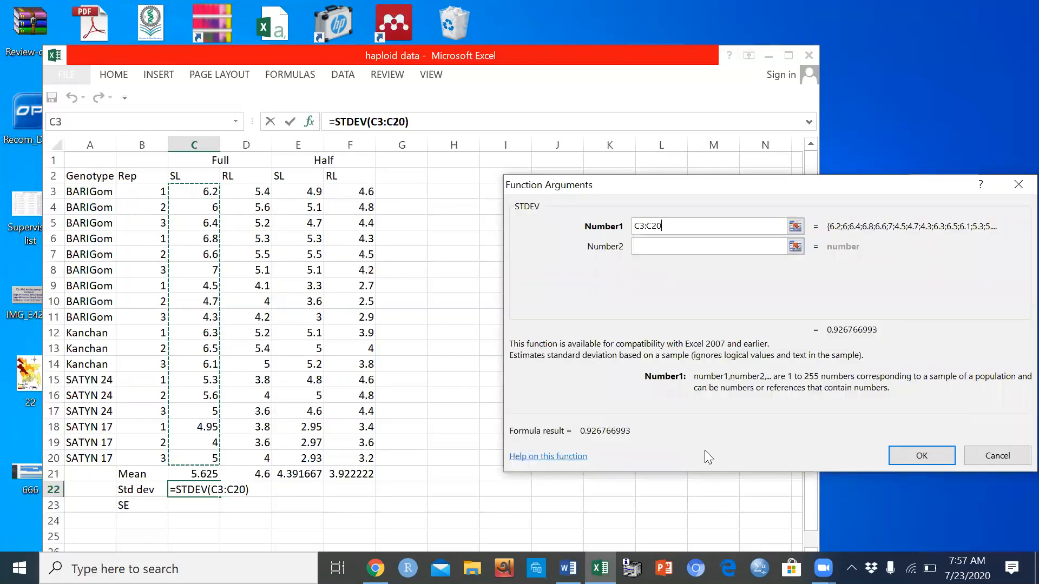
left_click(897, 456)
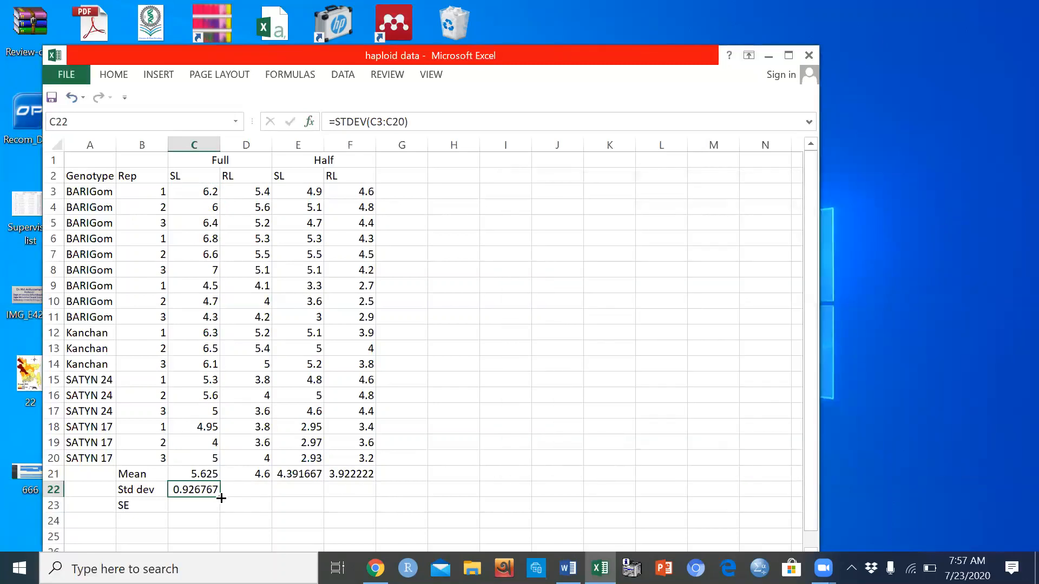
left_click_drag(225, 499, 354, 500)
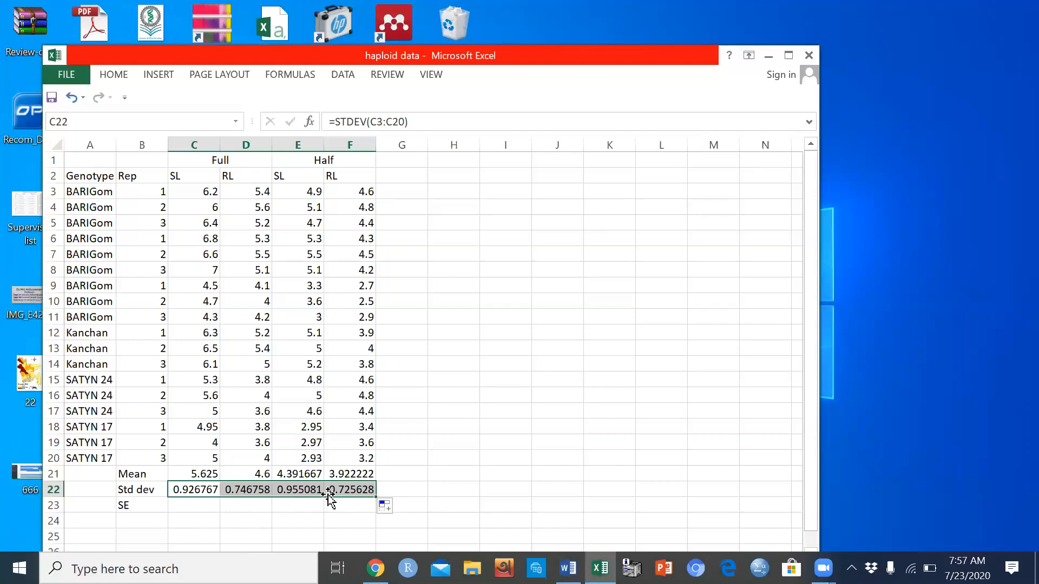
Step: Select cell C23, consult the standard error formula image saved on the desktop, and return to the haploid data workbook in Excel
left_click(197, 506)
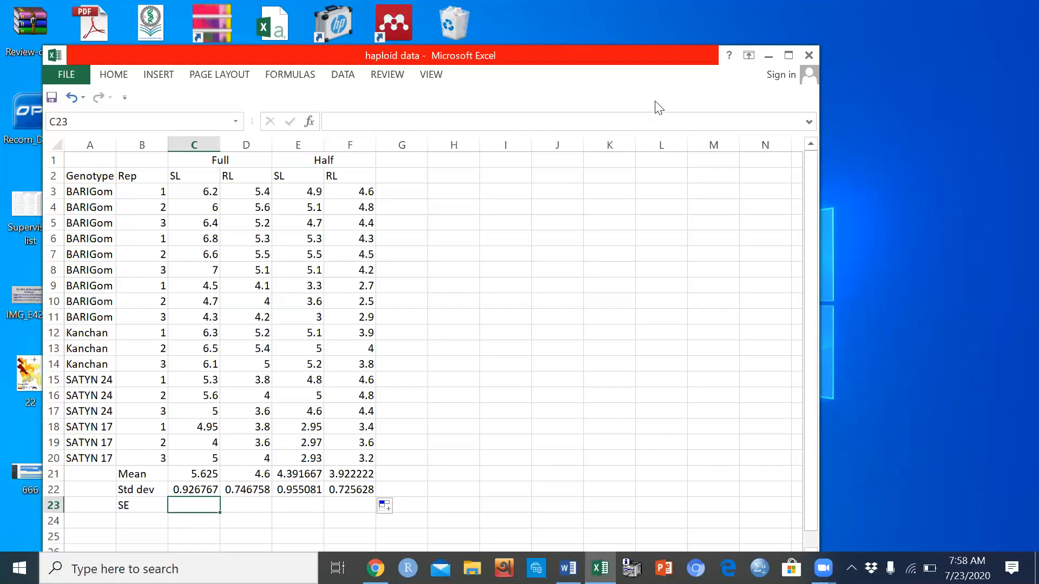
left_click(770, 56)
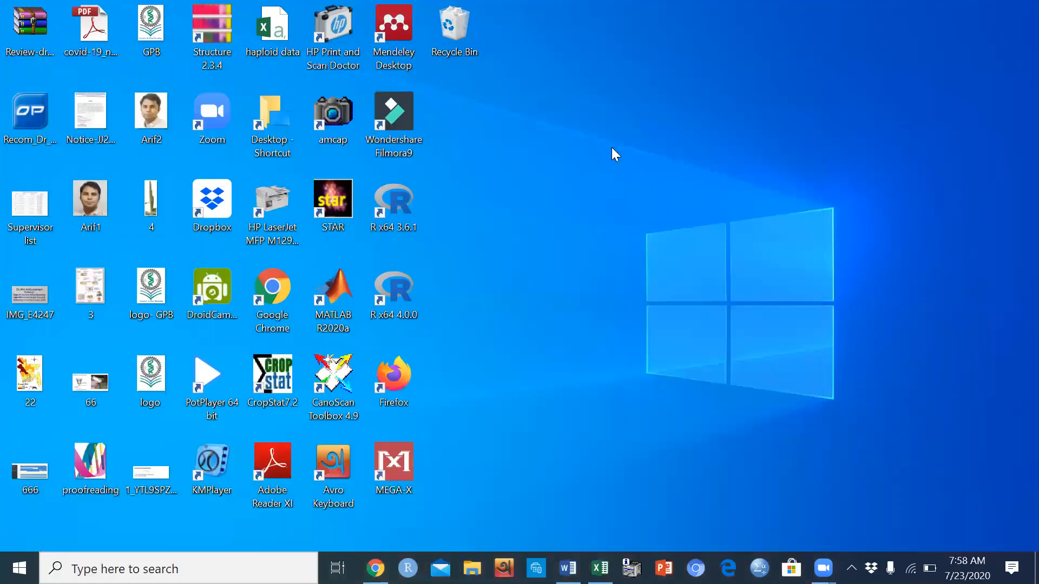
double_click(146, 477)
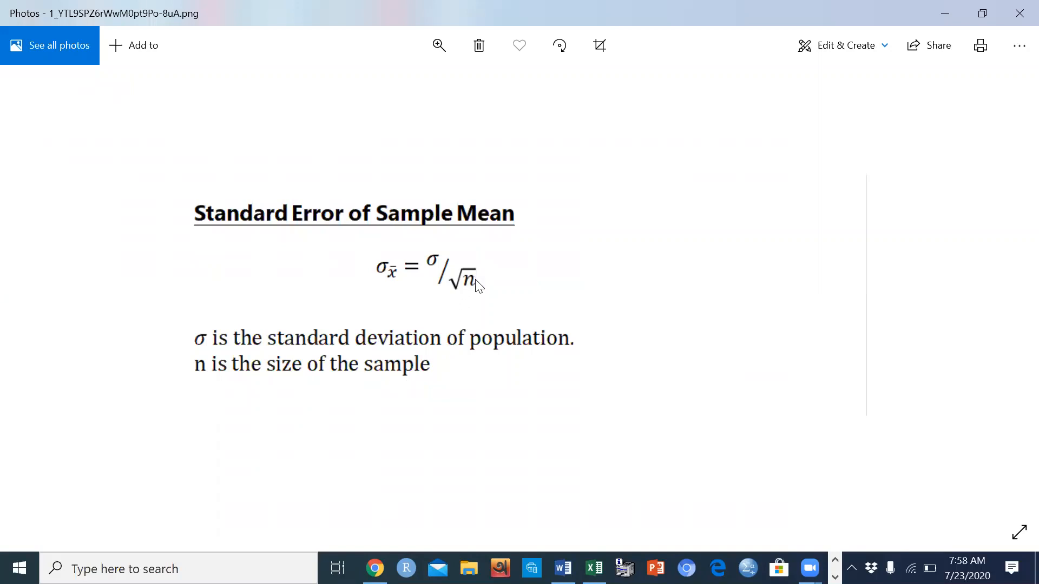
left_click(1017, 7)
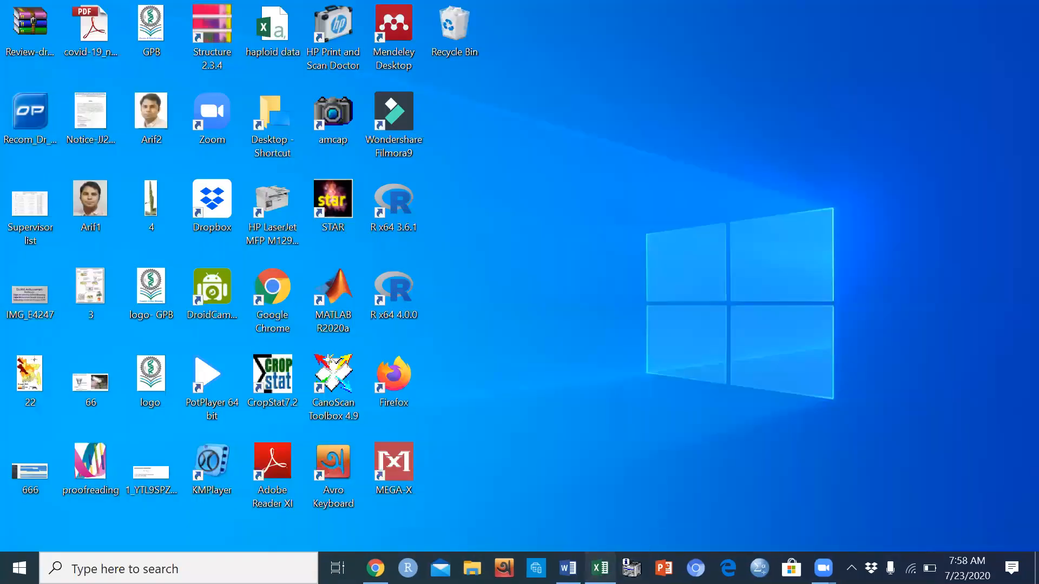
left_click(600, 568)
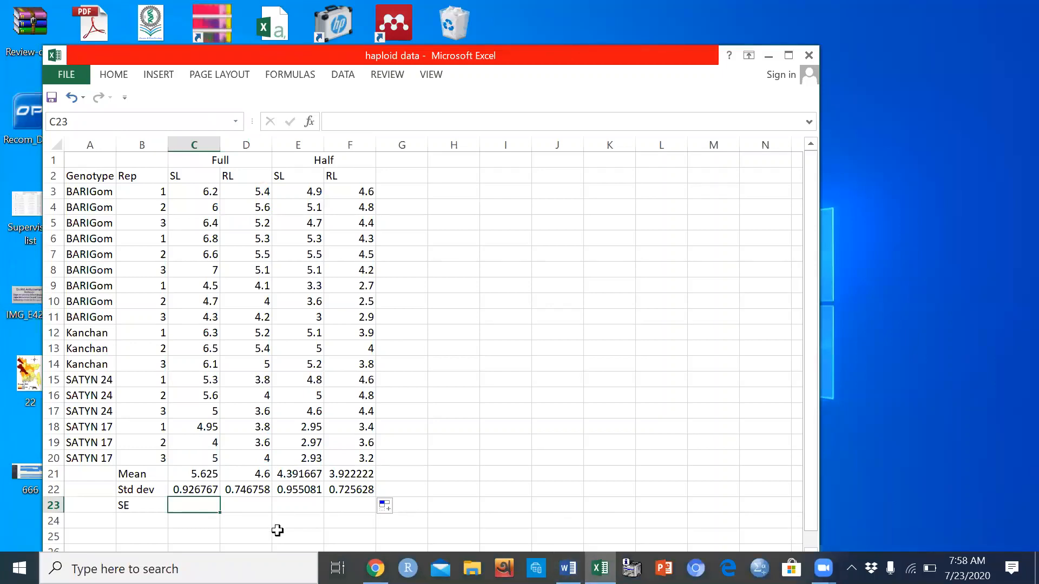
Step: Start the SE formula in cell C23 by dividing C22 by the SQRT function, inserted from the list of all functions
type("=")
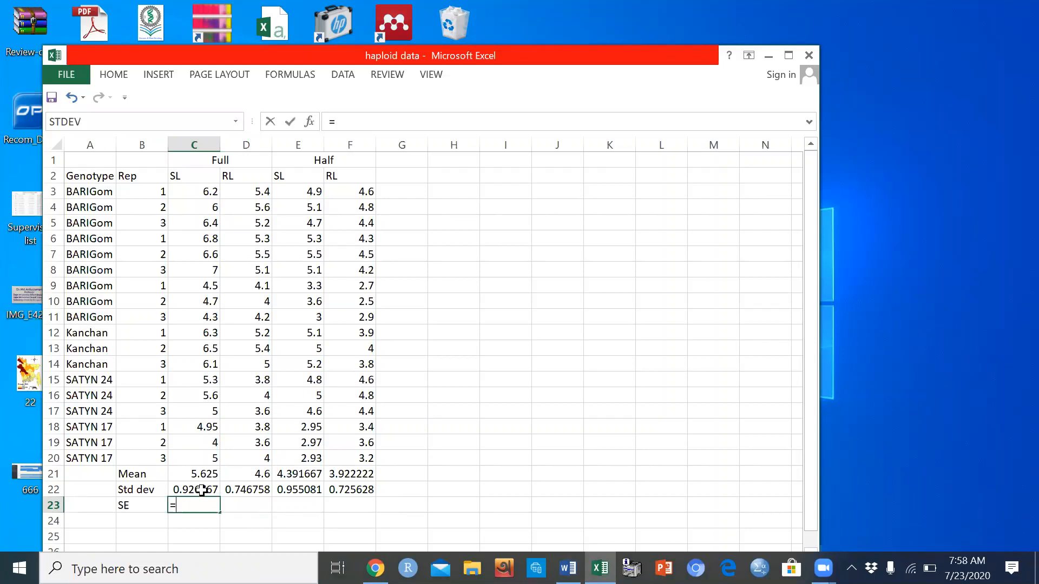
left_click(202, 490)
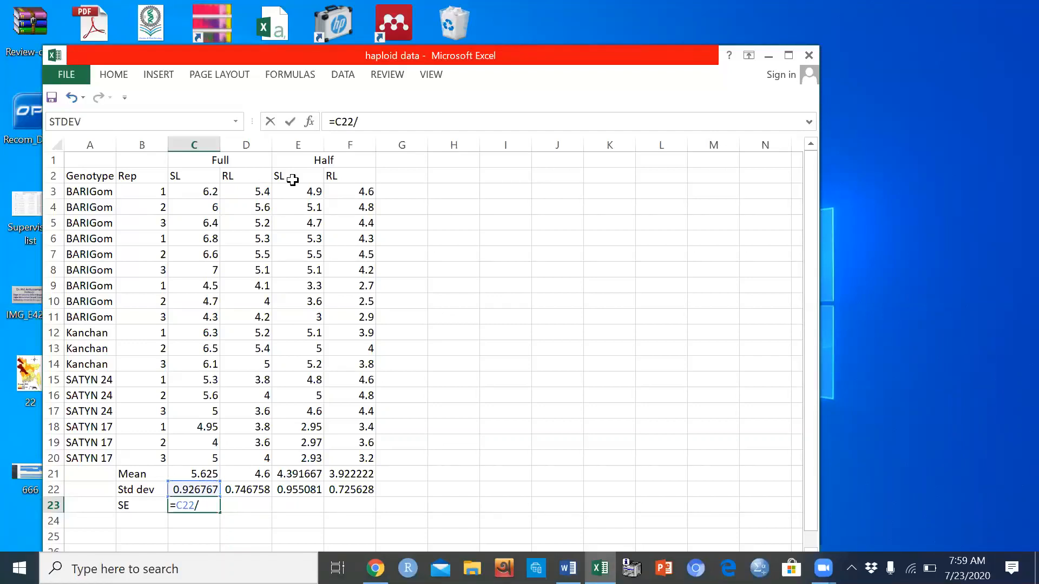
left_click(310, 122)
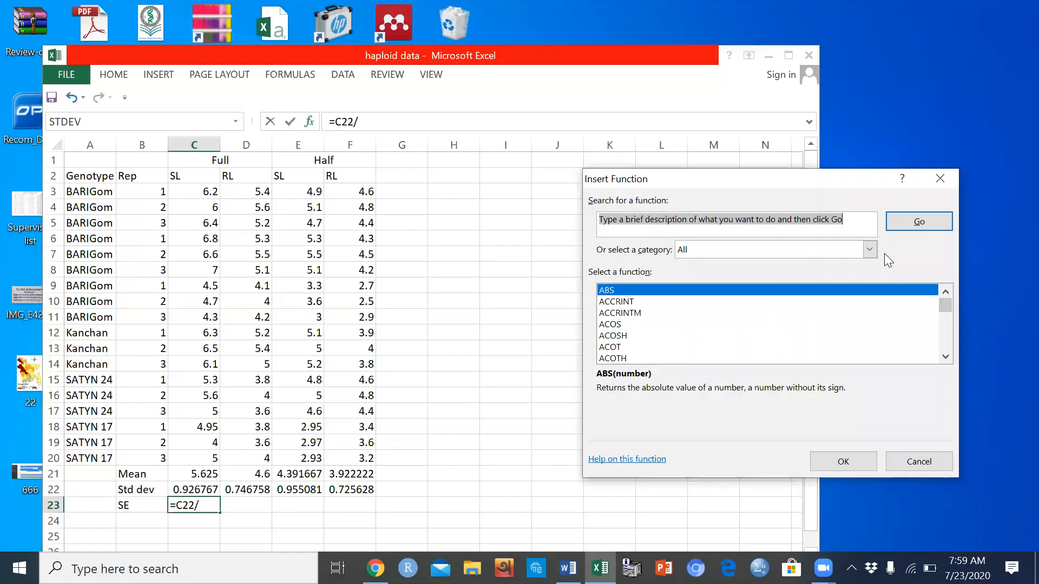
left_click(871, 247)
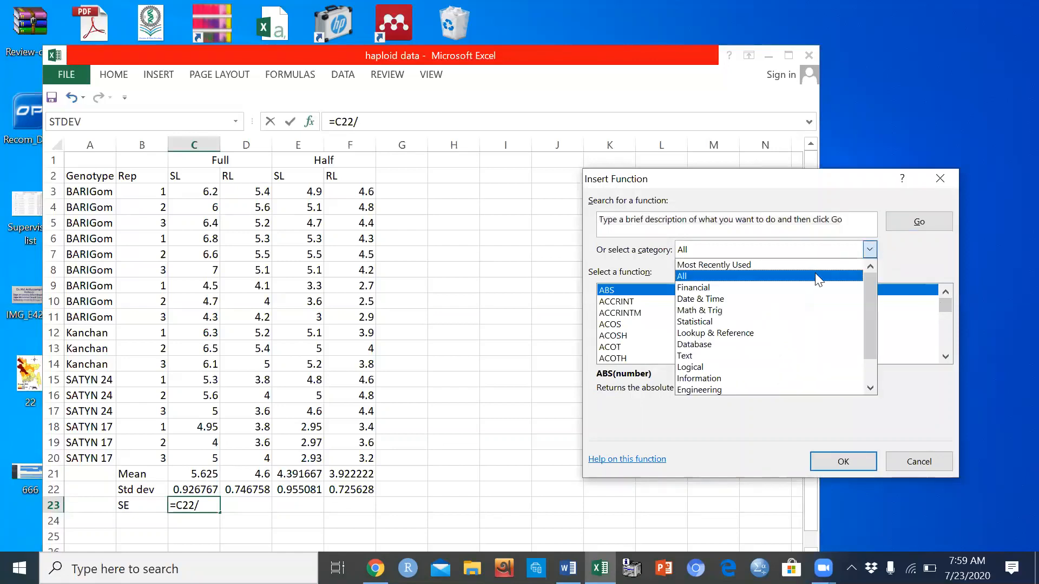
left_click(768, 276)
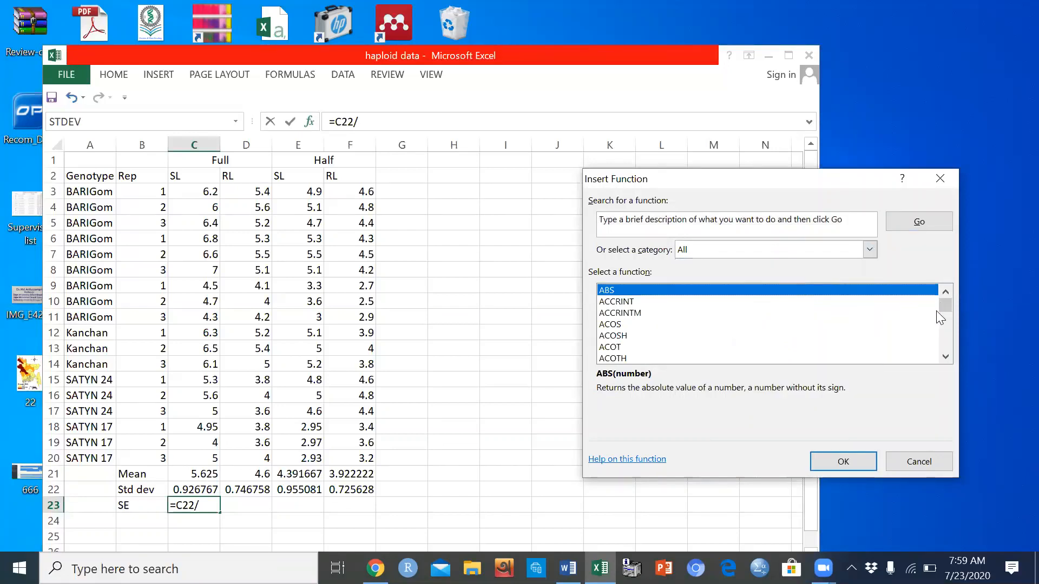
left_click_drag(943, 308, 945, 342)
left_click_drag(945, 348, 944, 345)
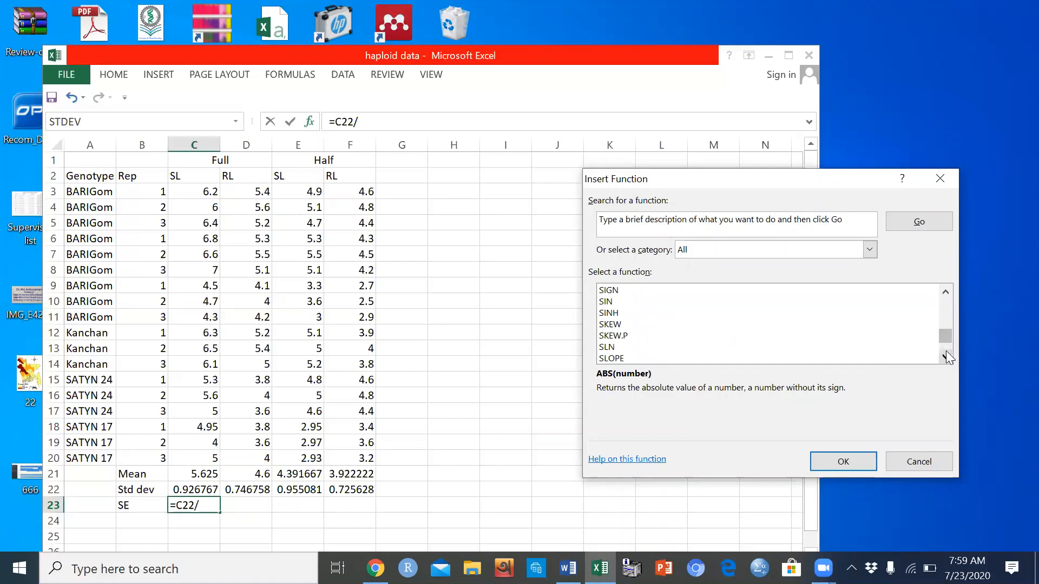
left_click(946, 353)
left_click(946, 353)
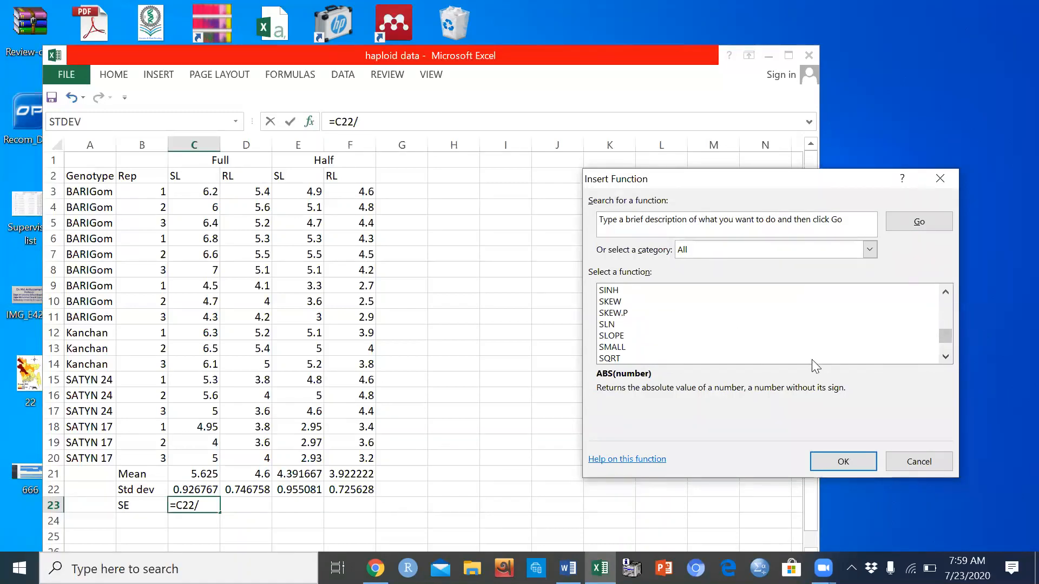
left_click(946, 355)
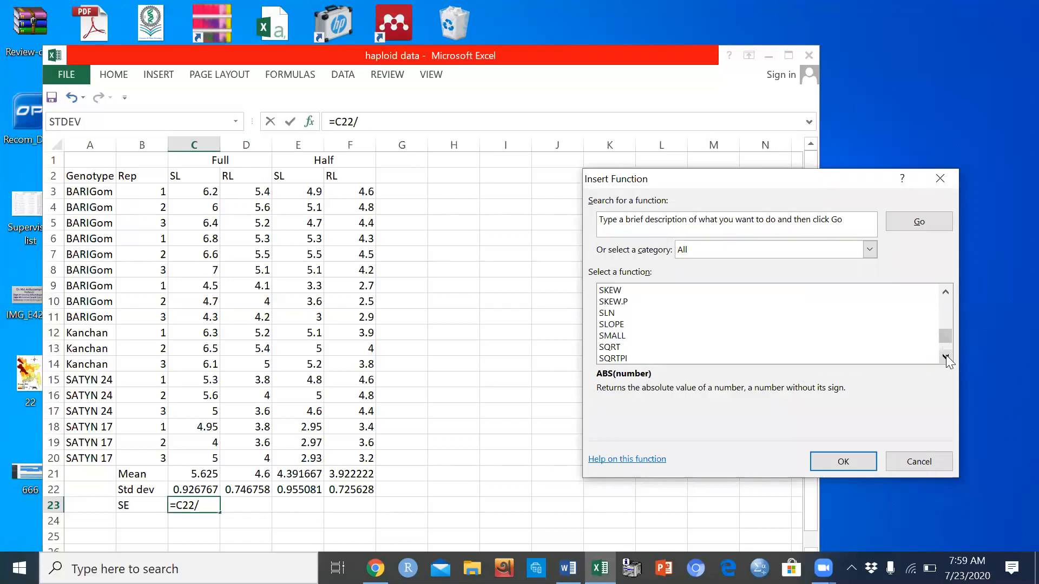
left_click(617, 348)
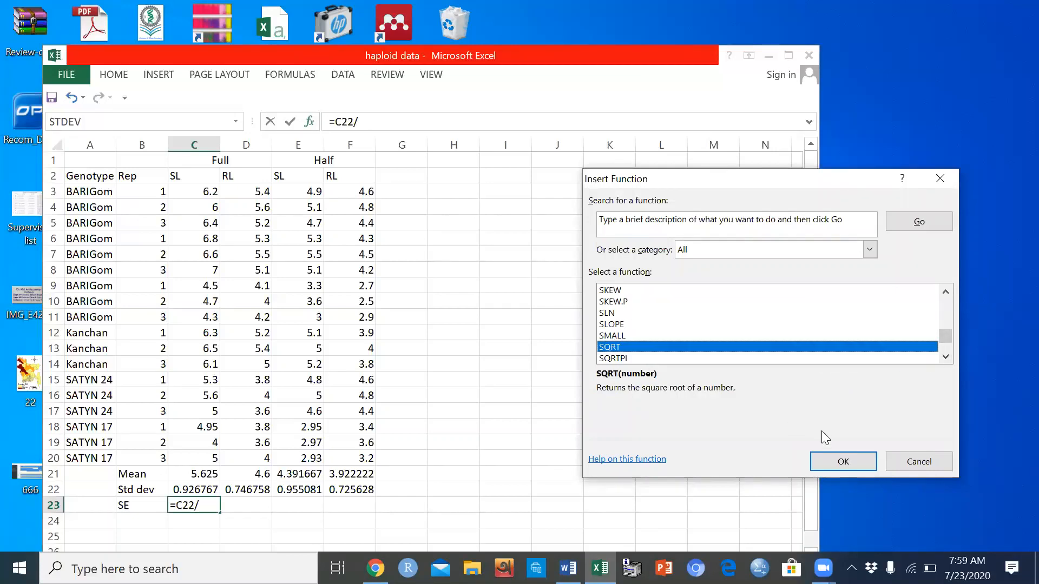
left_click(859, 462)
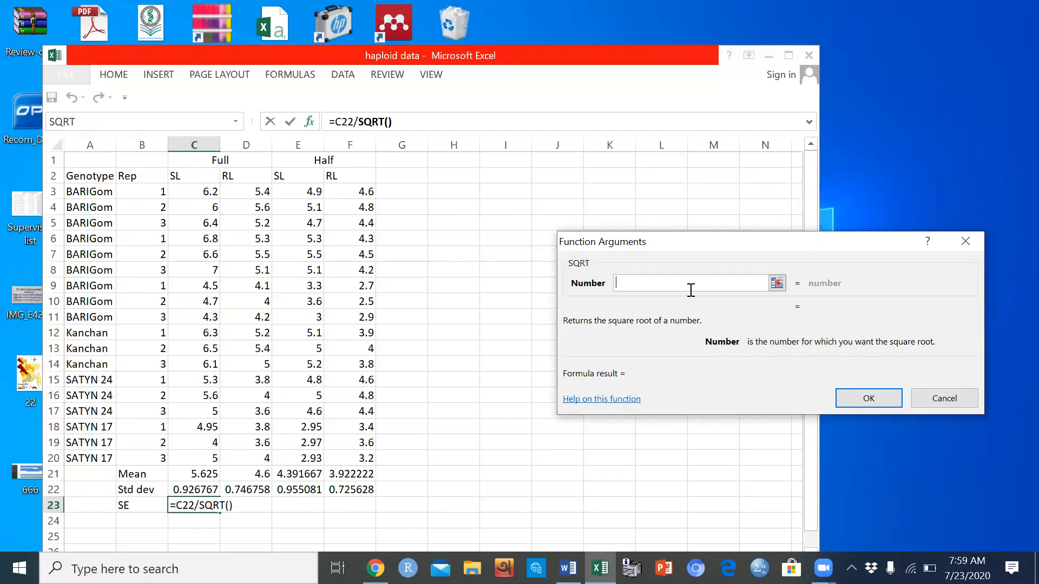
Step: Set the SQRT number to 18 and fill the formula across the SE row to F23
type("1")
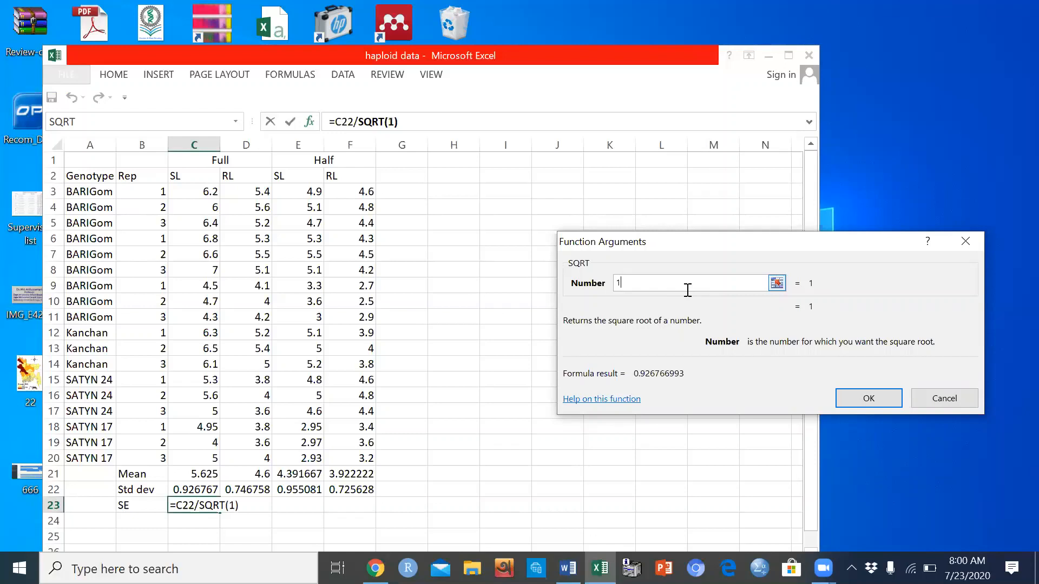
type("8")
left_click(849, 392)
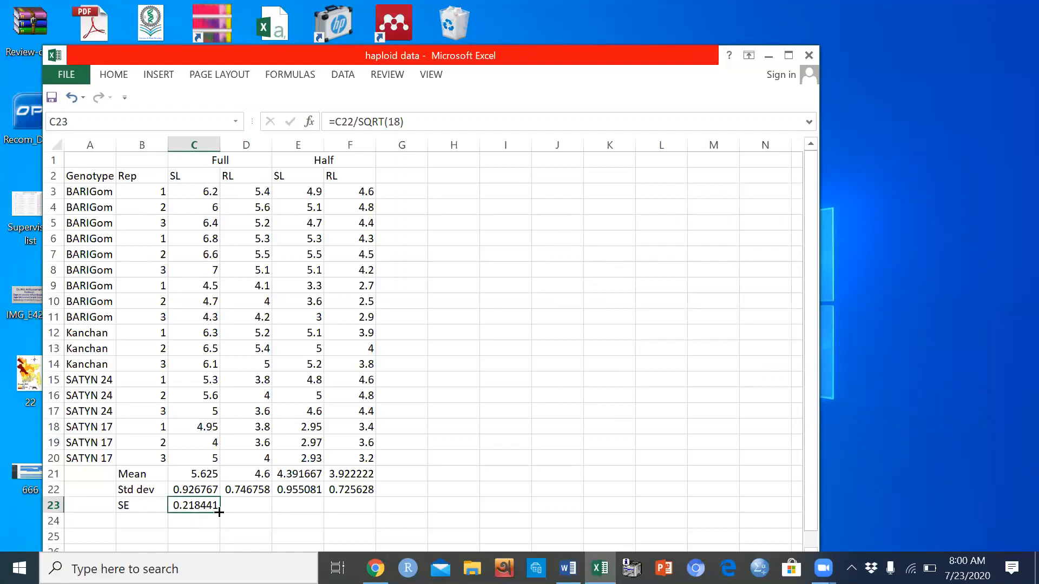
left_click_drag(219, 512, 358, 506)
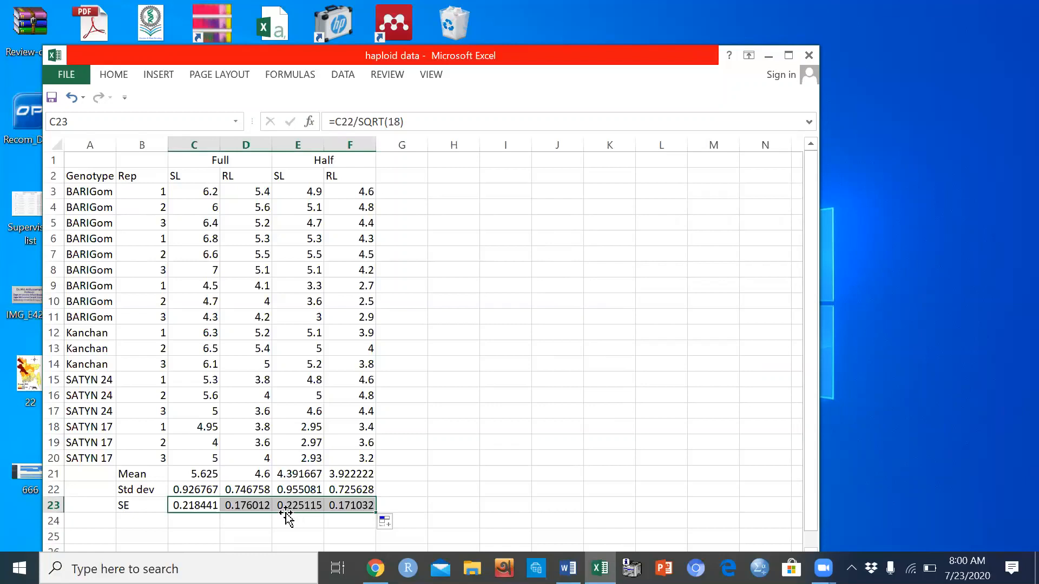